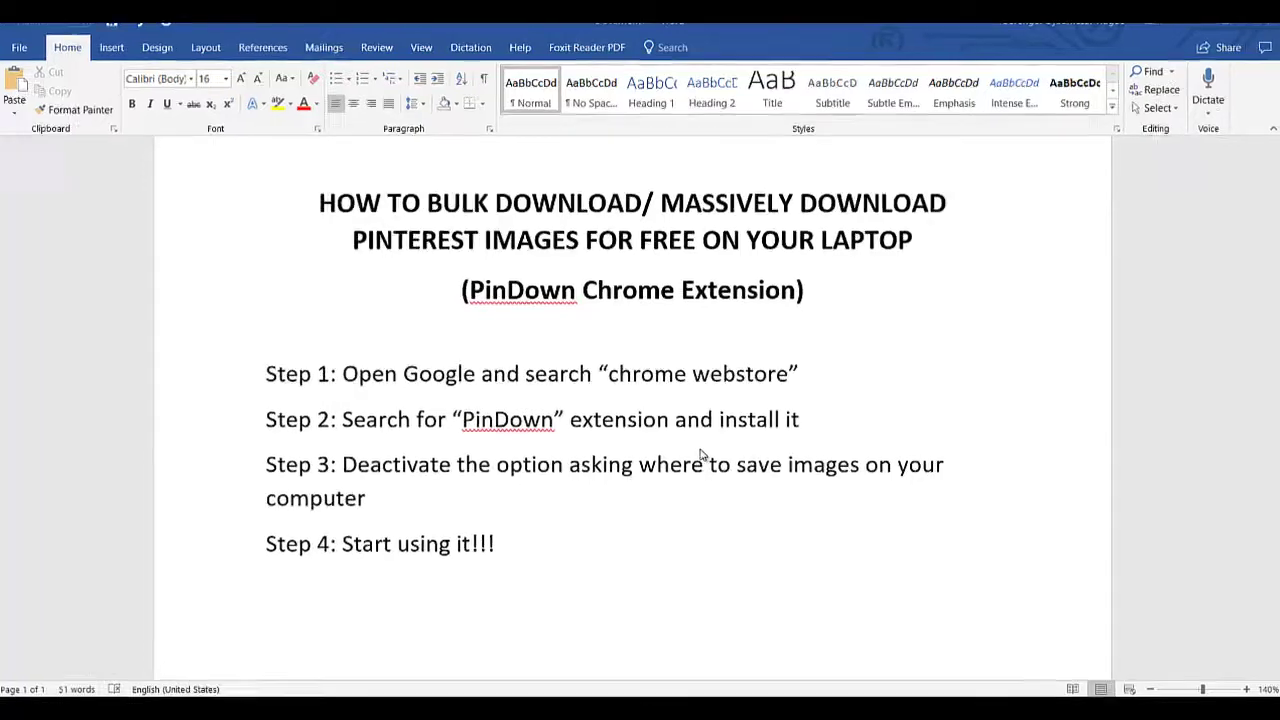
Switch to Chrome, search Google for 'chrome webstore', and open the 'Chrome Web Store - Extensions' result.
key("alt+Tab")
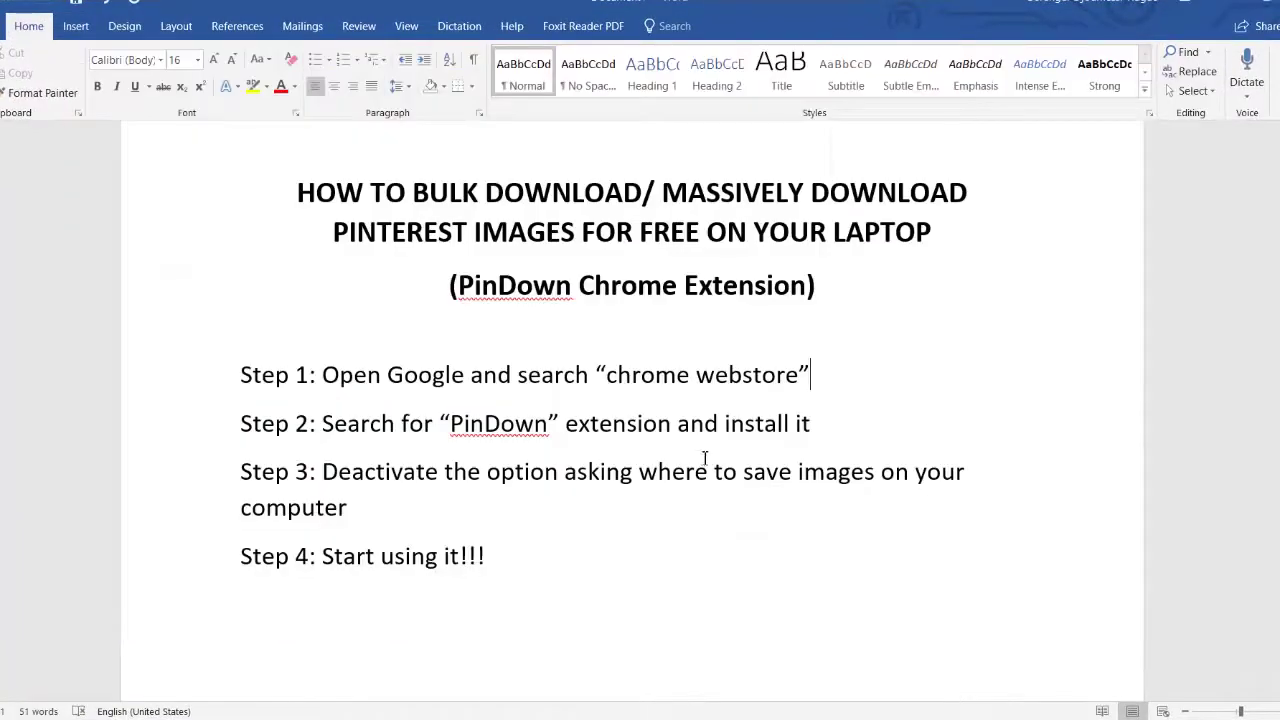
key("alt+Tab")
key("alt+Tab")
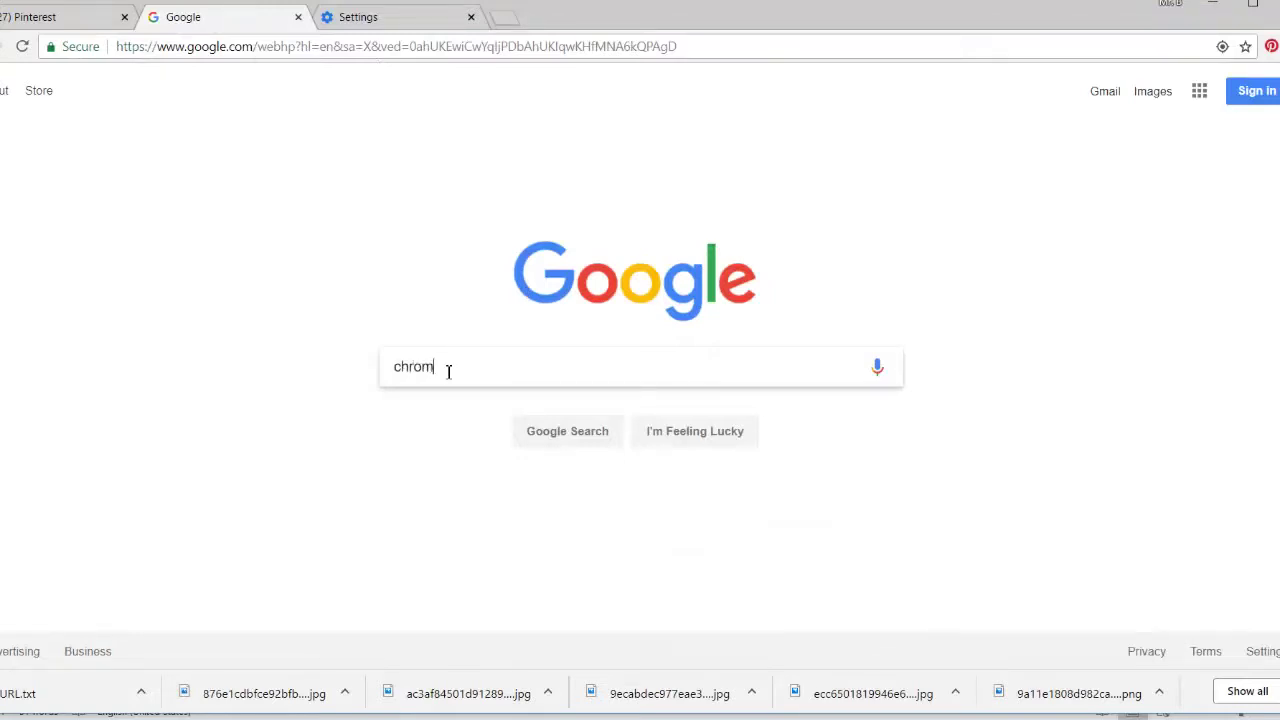
type("chrome webstore")
key("Return")
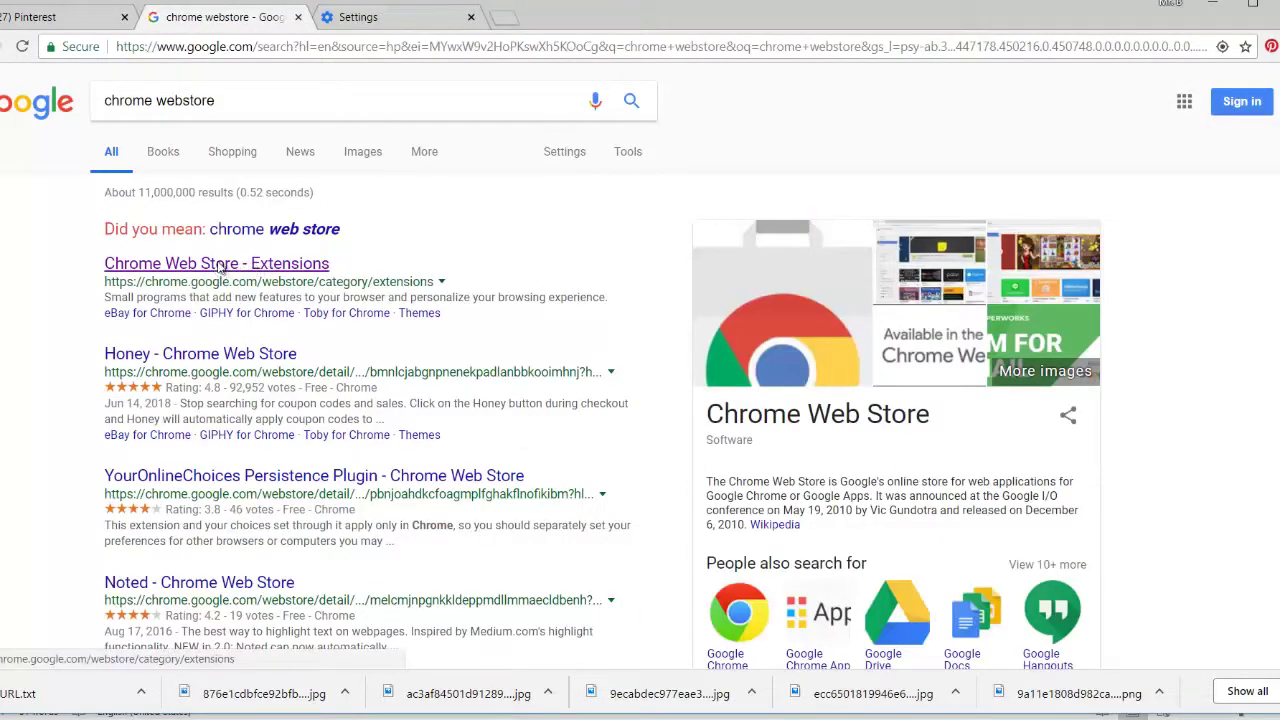
left_click(220, 265)
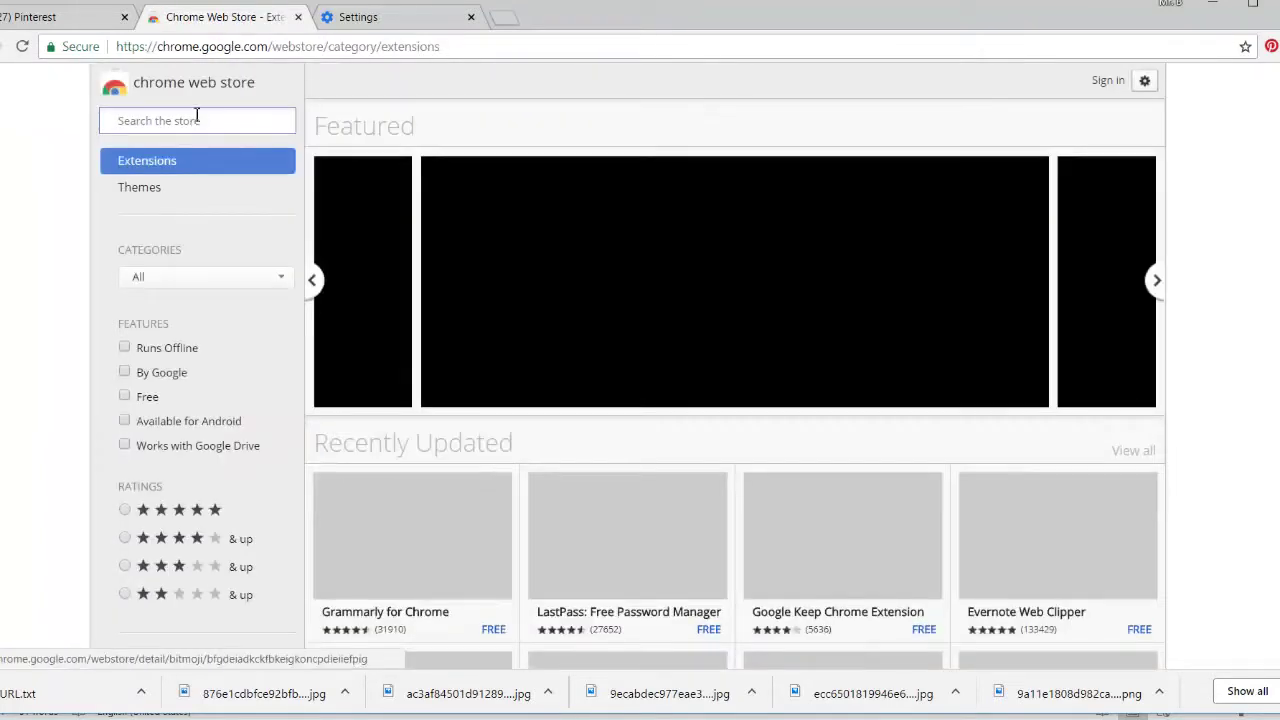
Search the store for 'pindown free' and add the PinDown Free extension to Chrome.
left_click(196, 120)
type("p")
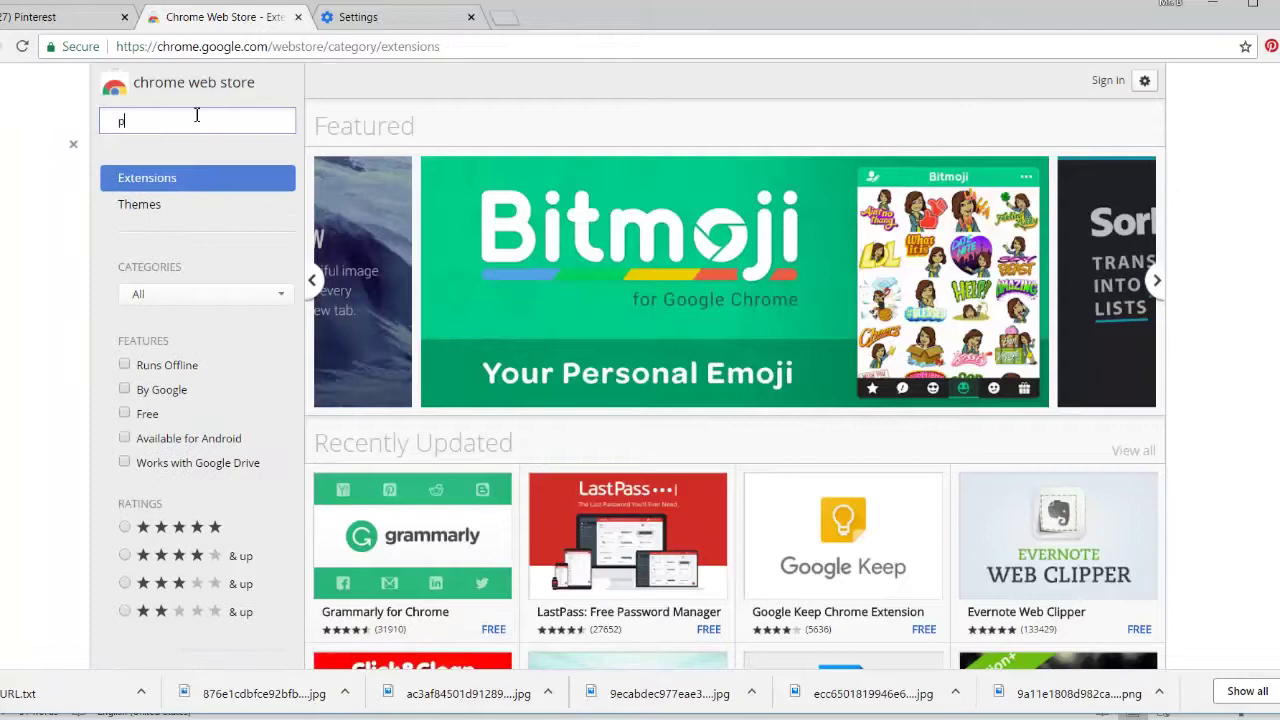
type("indown")
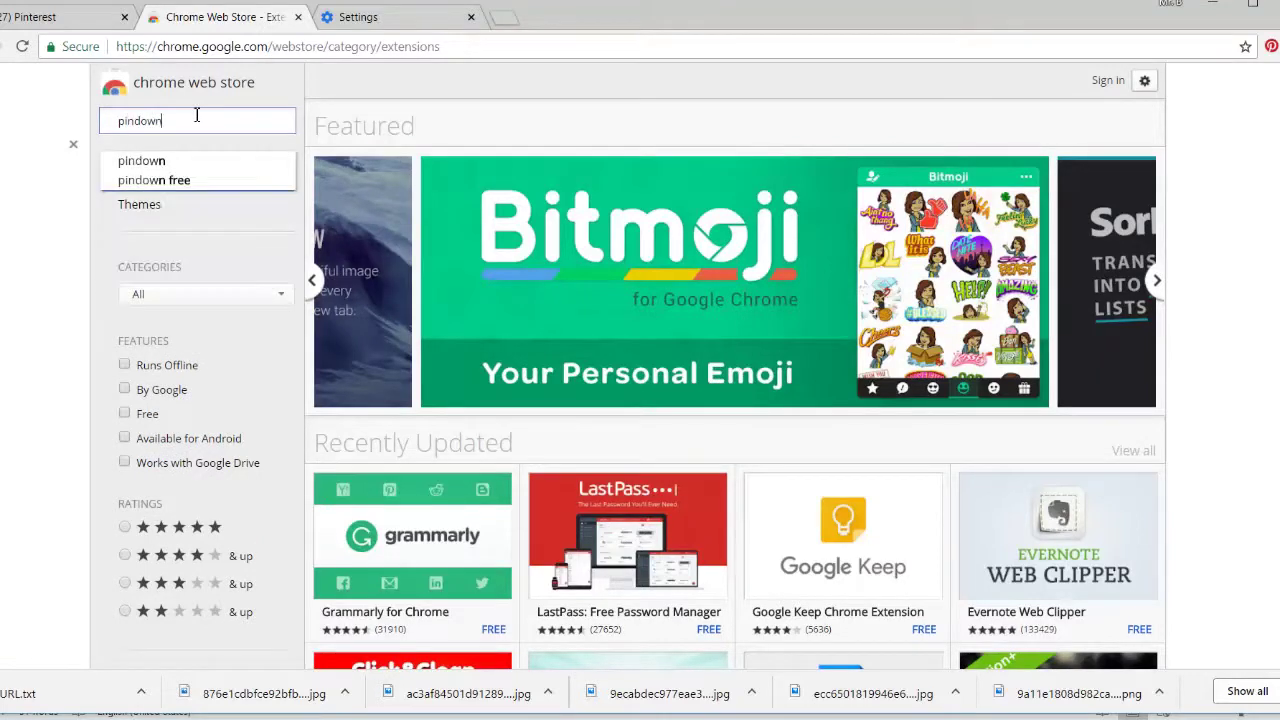
left_click(154, 180)
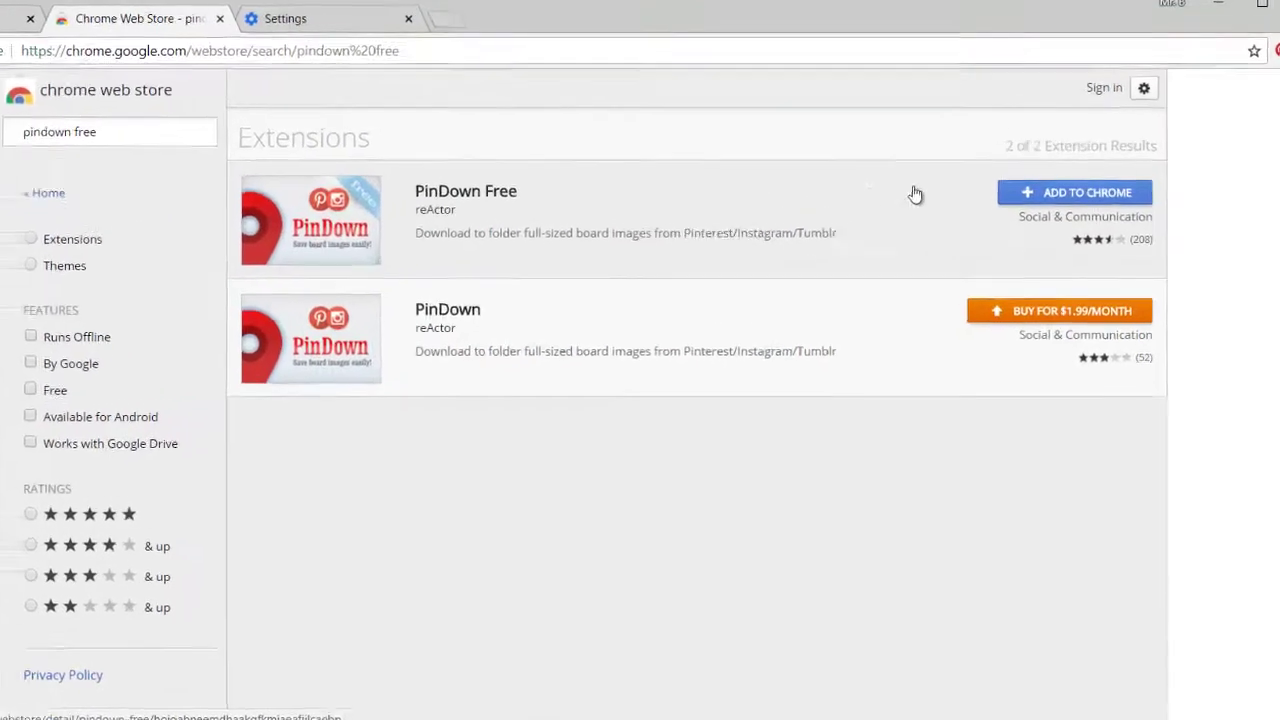
left_click(1066, 193)
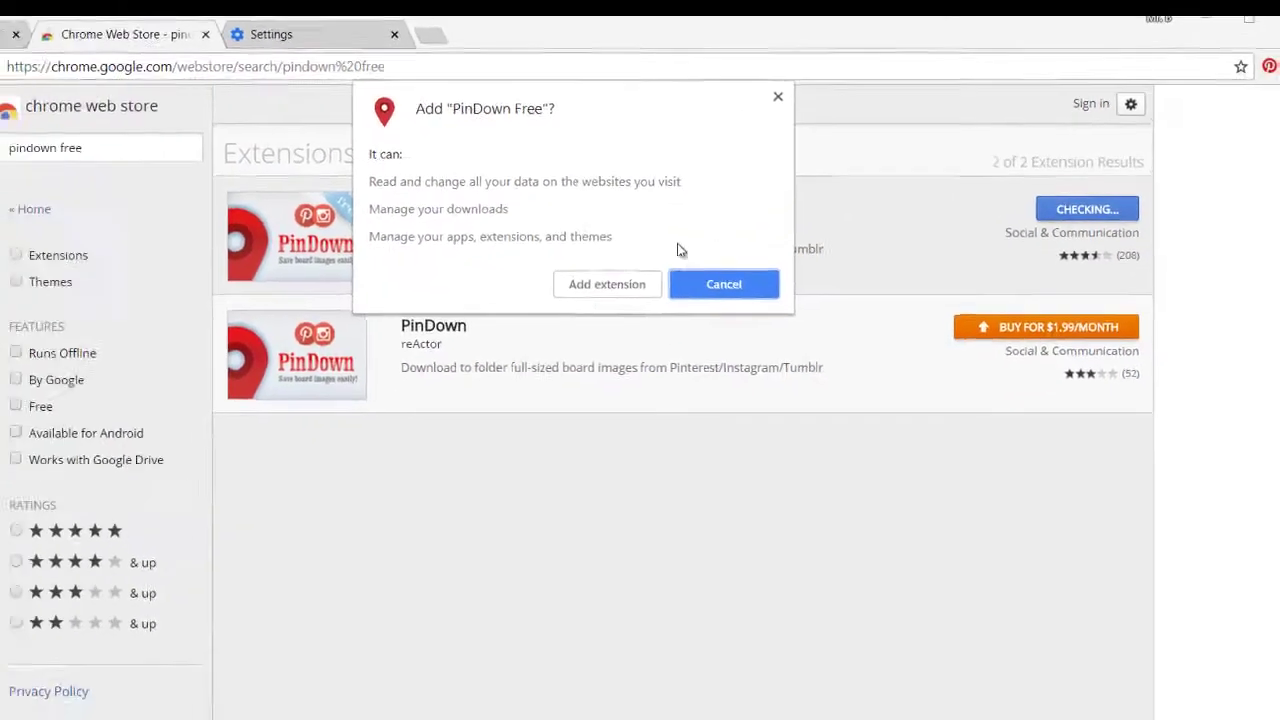
left_click(588, 285)
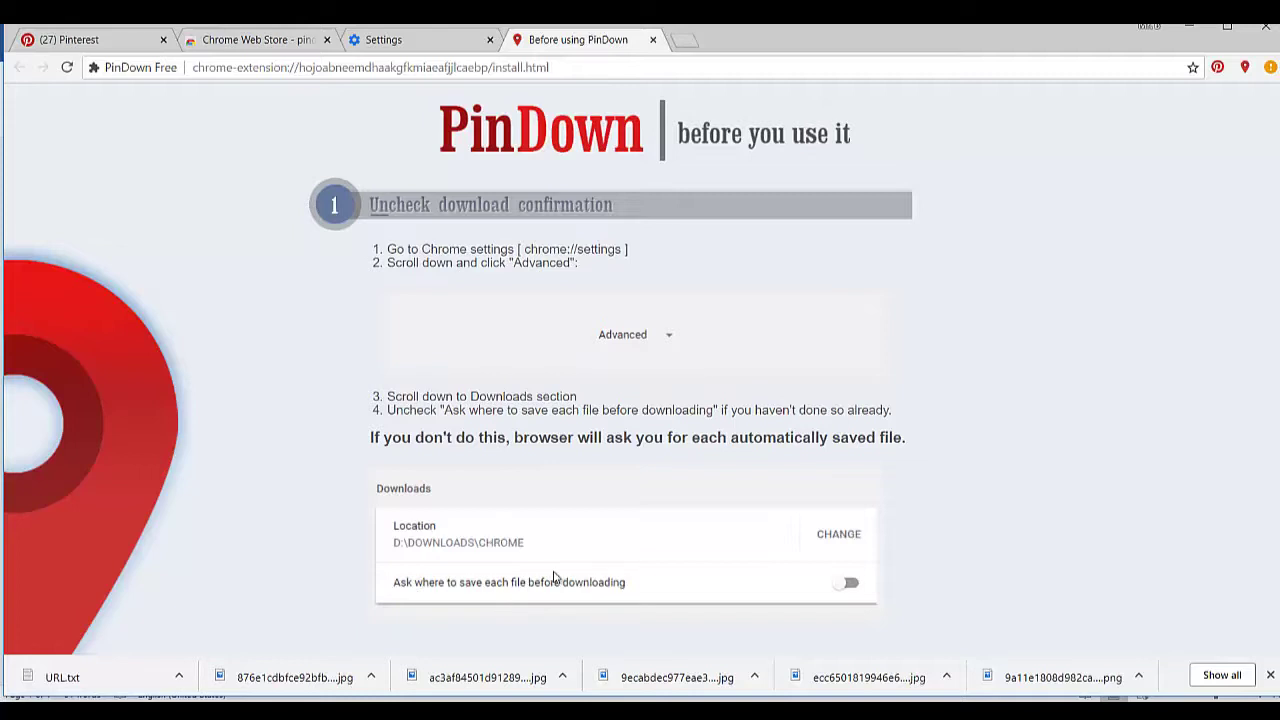
Turn off 'Ask where to save each file before downloading' in Chrome settings, then go back to Pinterest.
left_click(1270, 68)
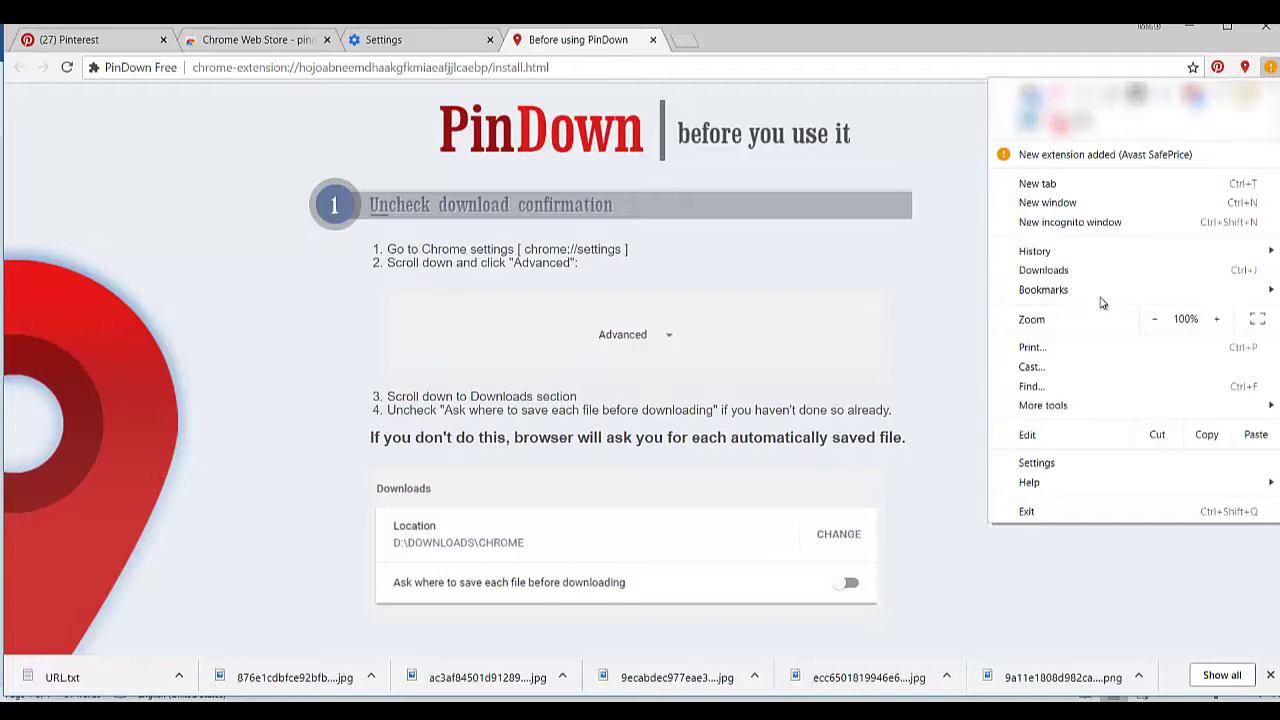
left_click(414, 45)
scroll(823, 412, "down", 1)
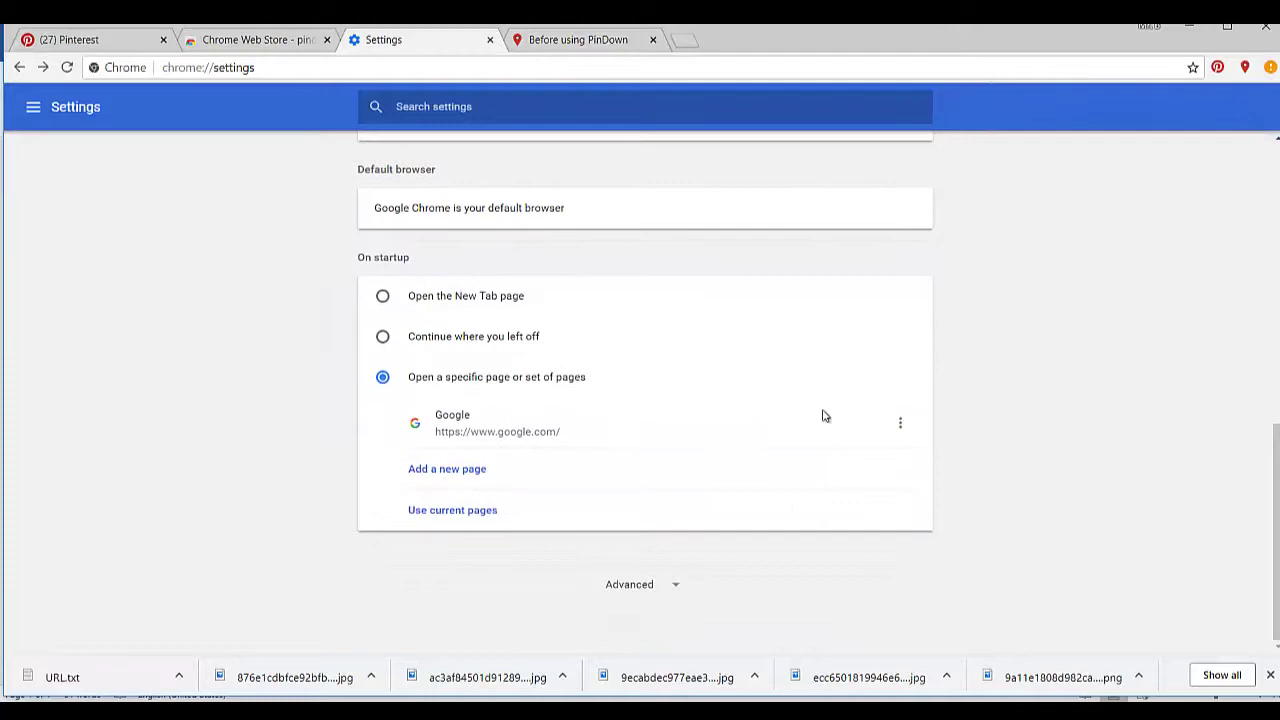
left_click(679, 586)
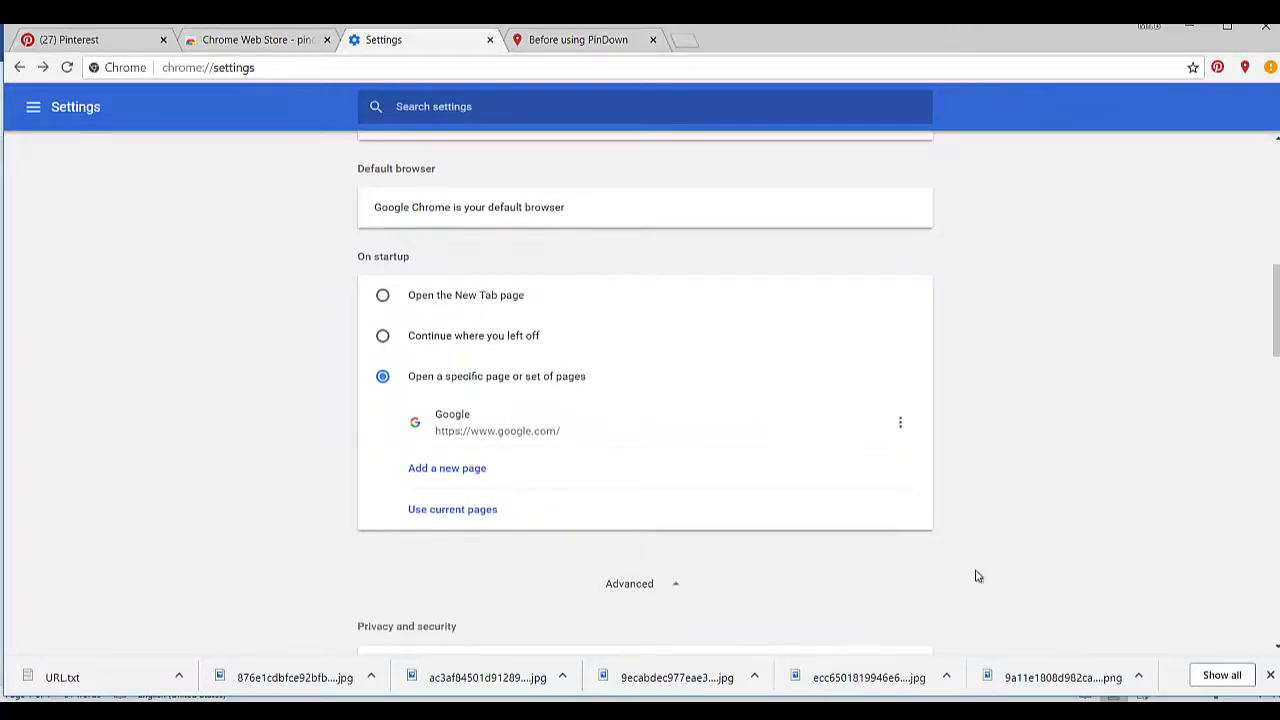
scroll(976, 575, "down", 5)
scroll(976, 575, "down", 4)
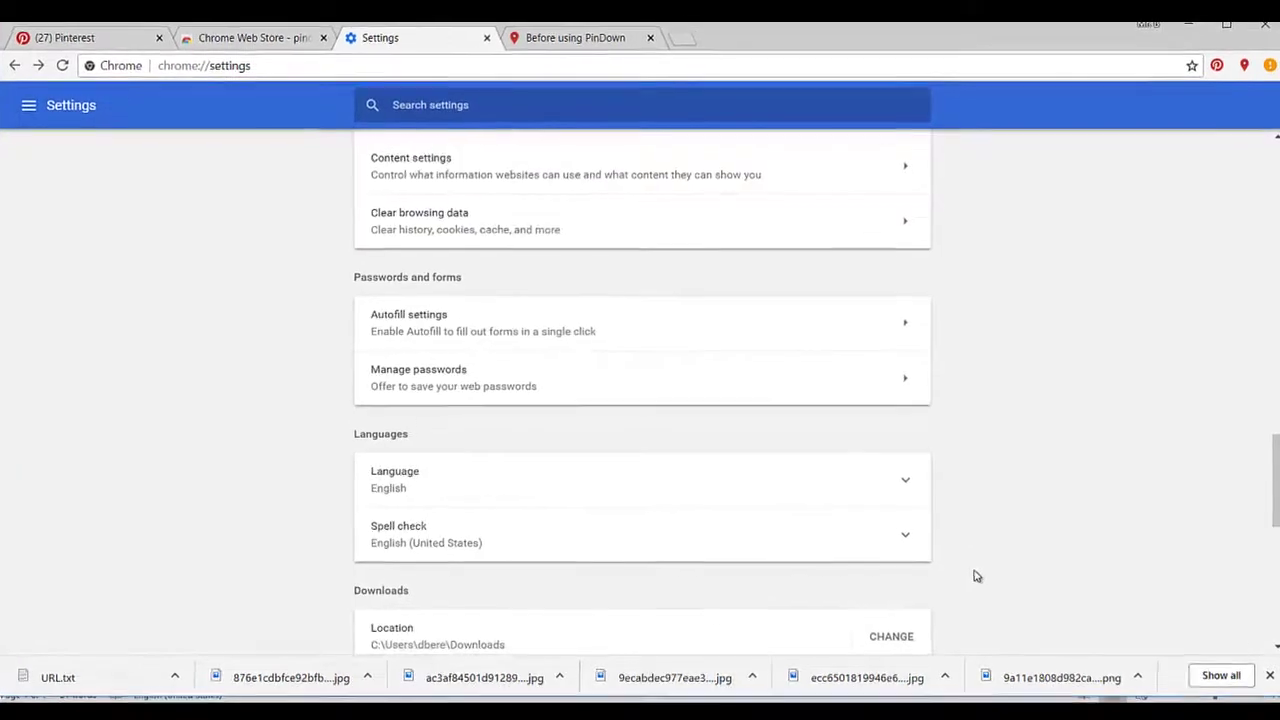
scroll(975, 576, "down", 3)
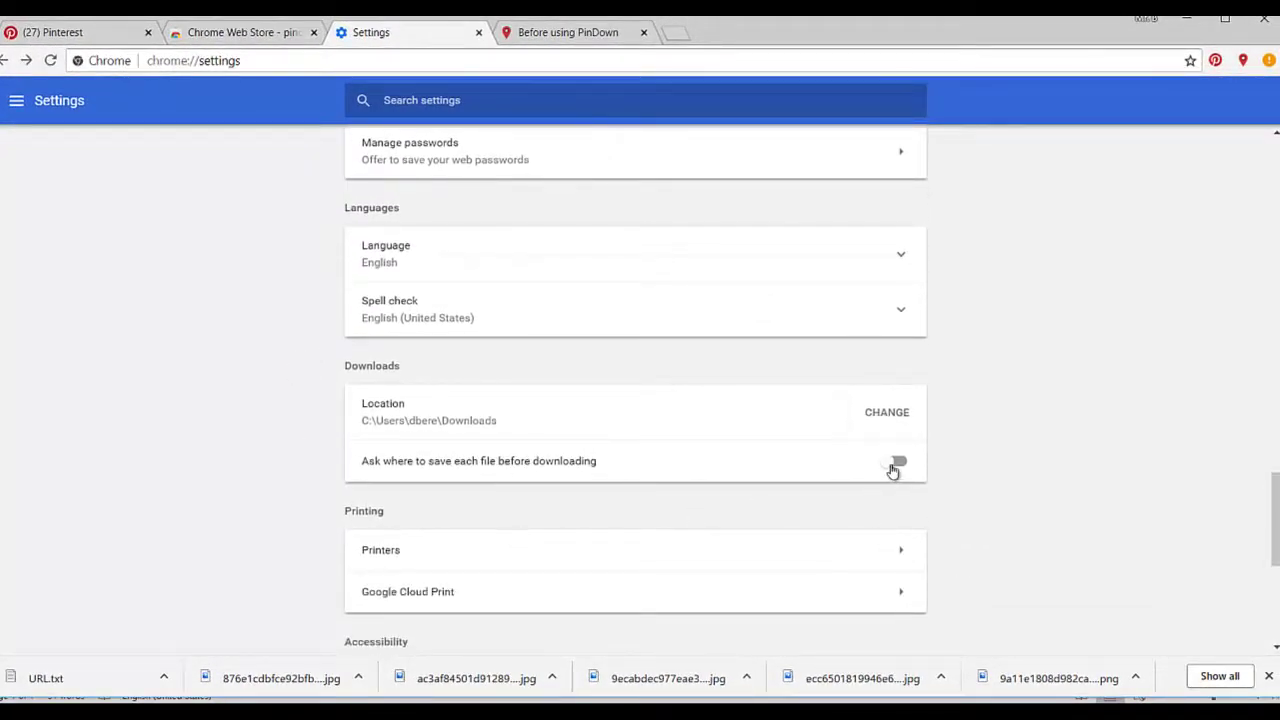
left_click(893, 466)
left_click(897, 465)
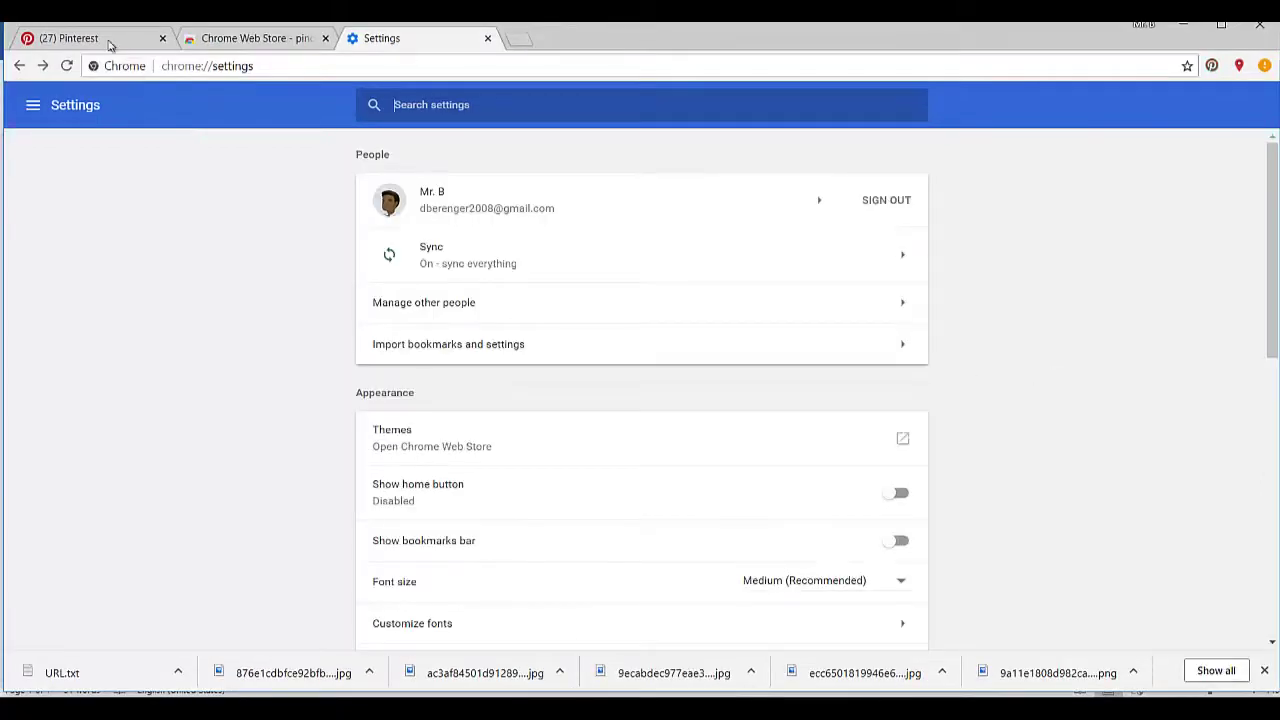
left_click(104, 40)
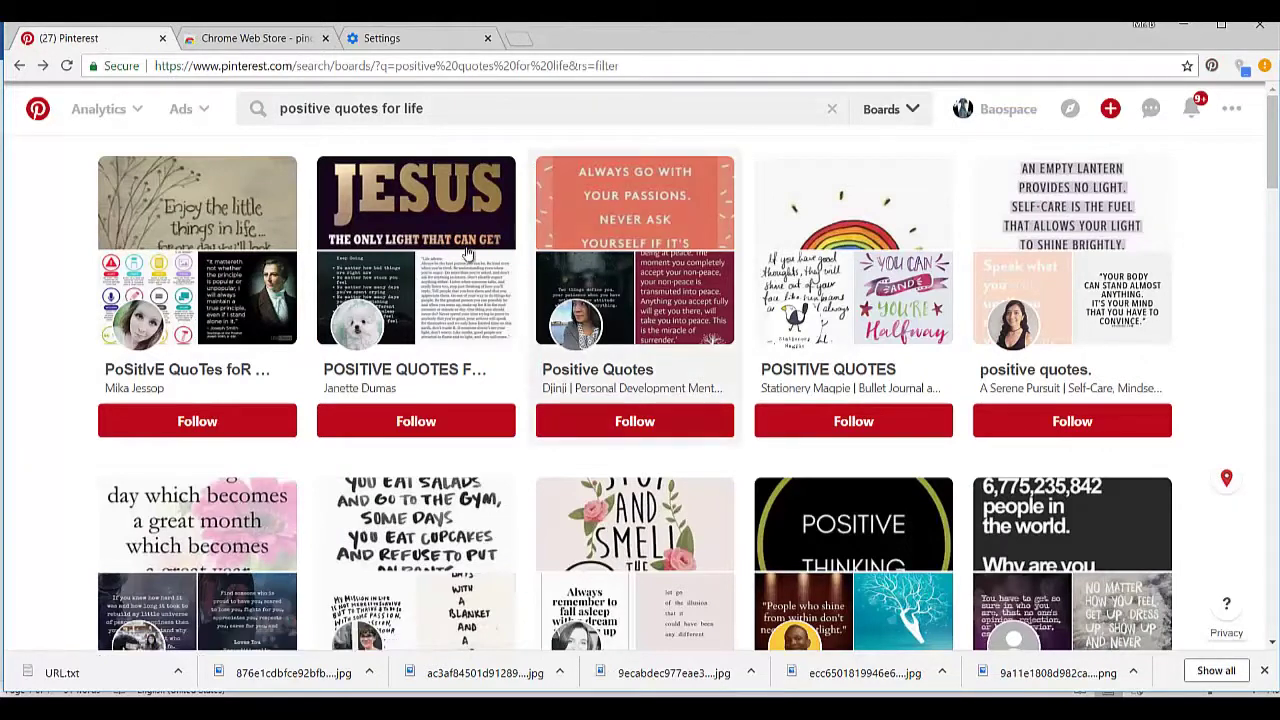
Reload the Pinterest tab twice so the new extension takes effect.
left_click(67, 67)
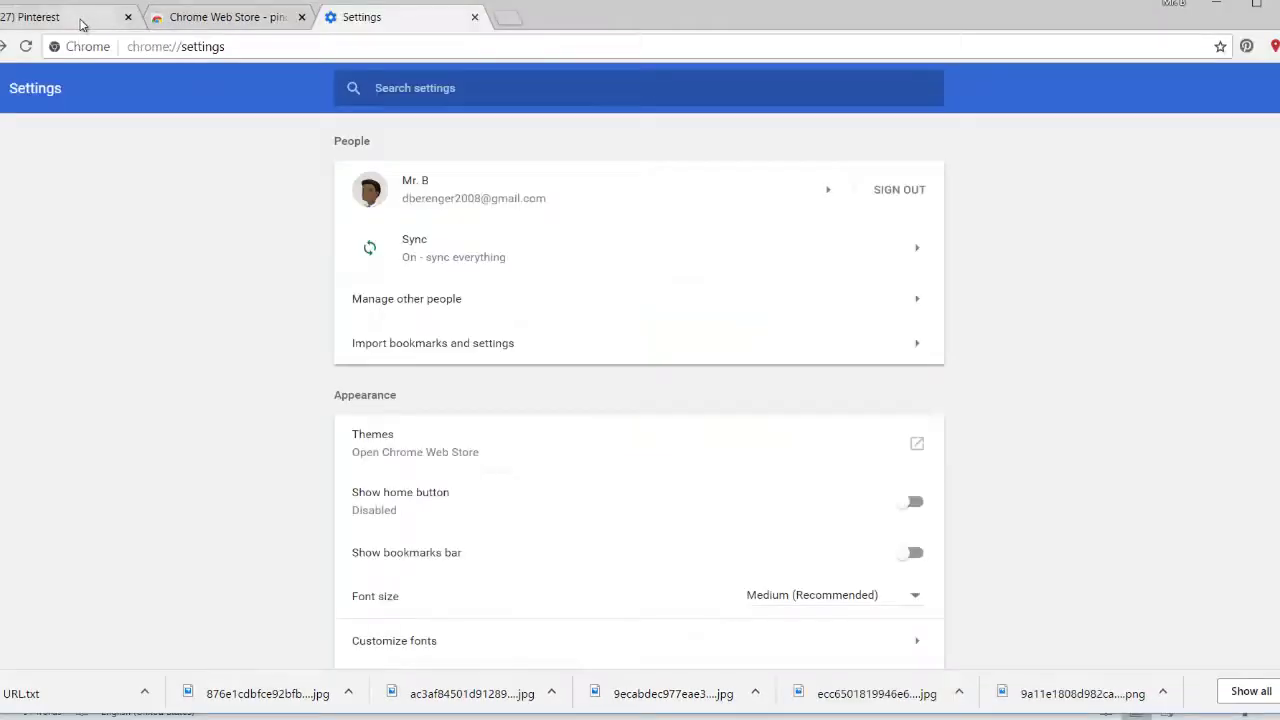
left_click(82, 20)
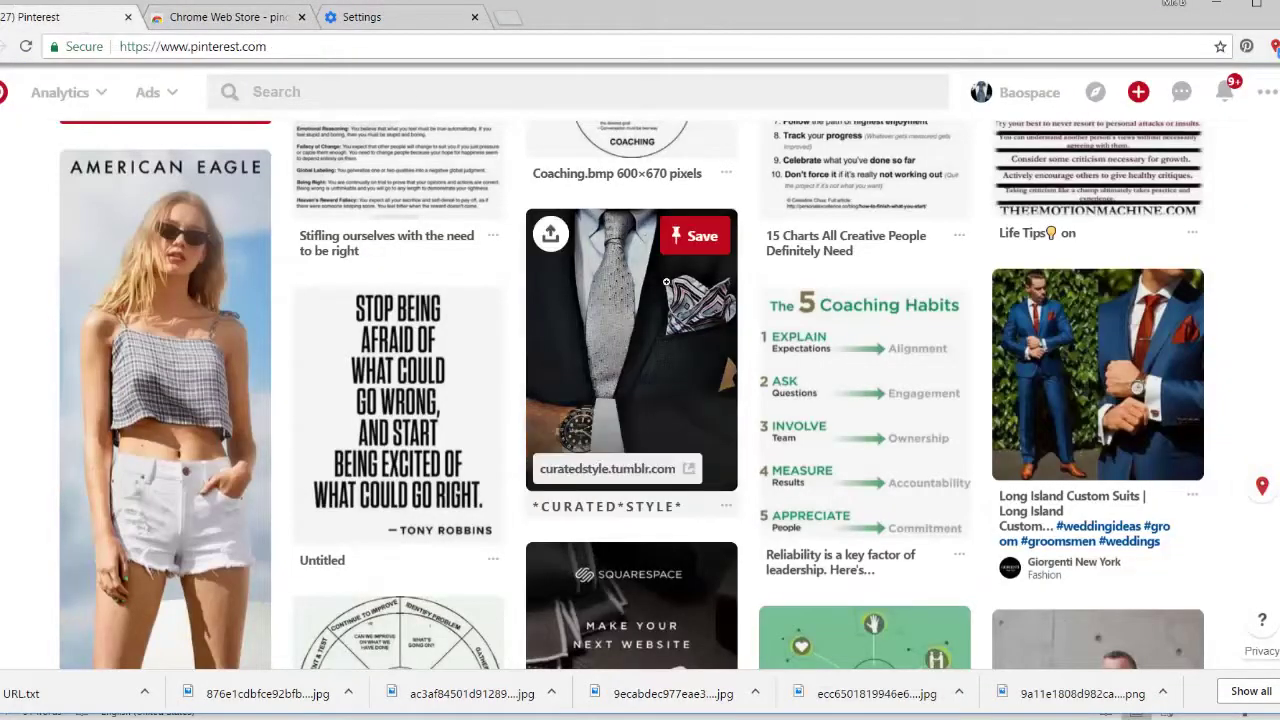
left_click(25, 50)
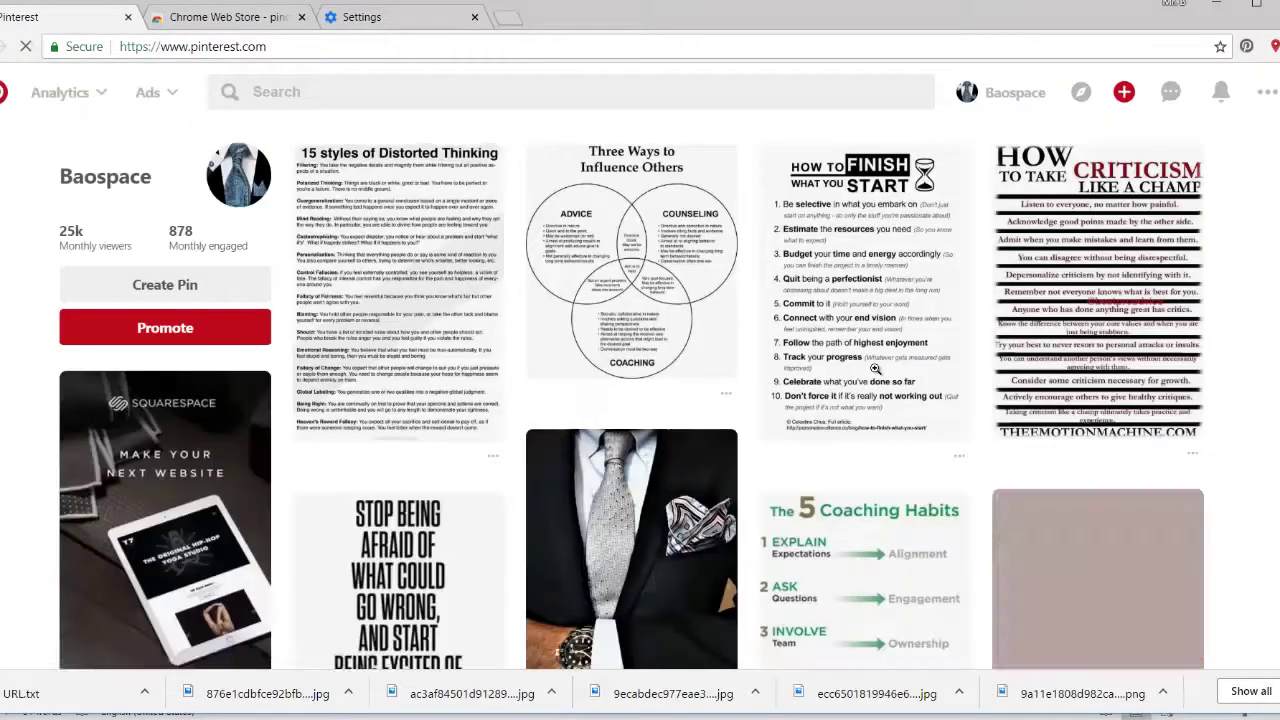
scroll(875, 369, "down", 10)
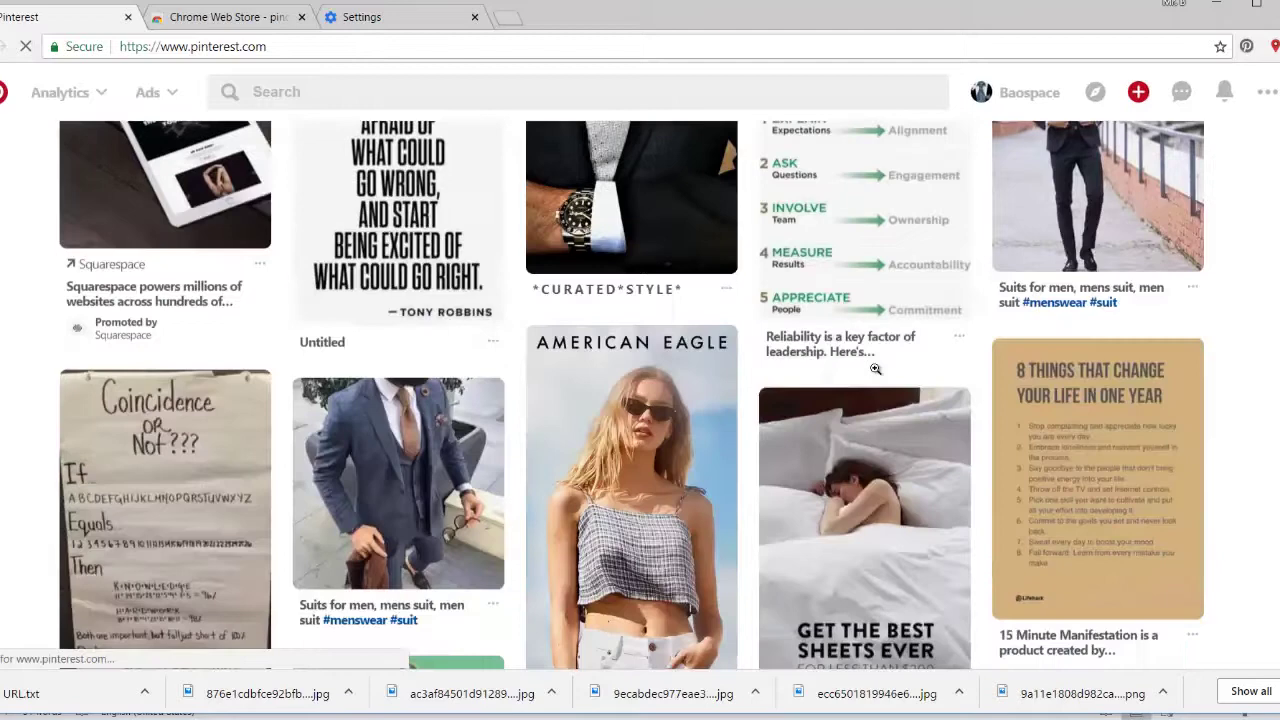
scroll(875, 369, "up", 1)
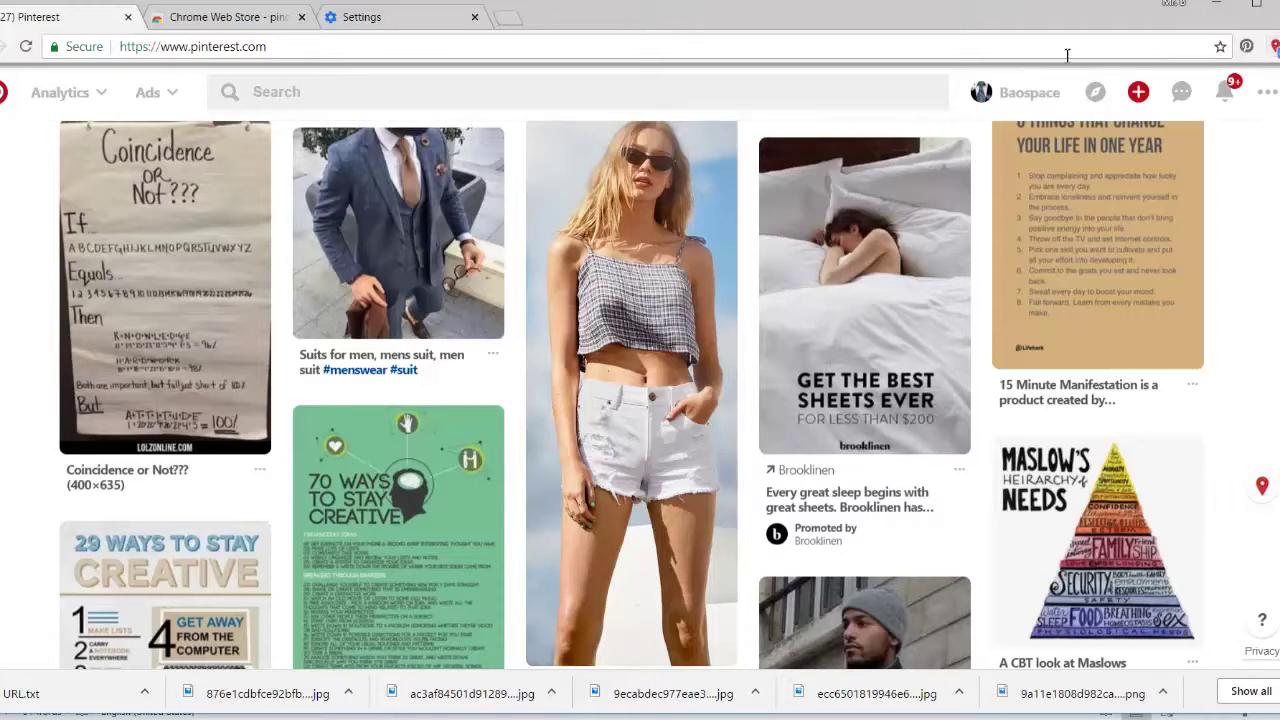
Load pinterest.com from the address bar suggestions and scroll the home feed.
left_click(1035, 47)
left_click(551, 98)
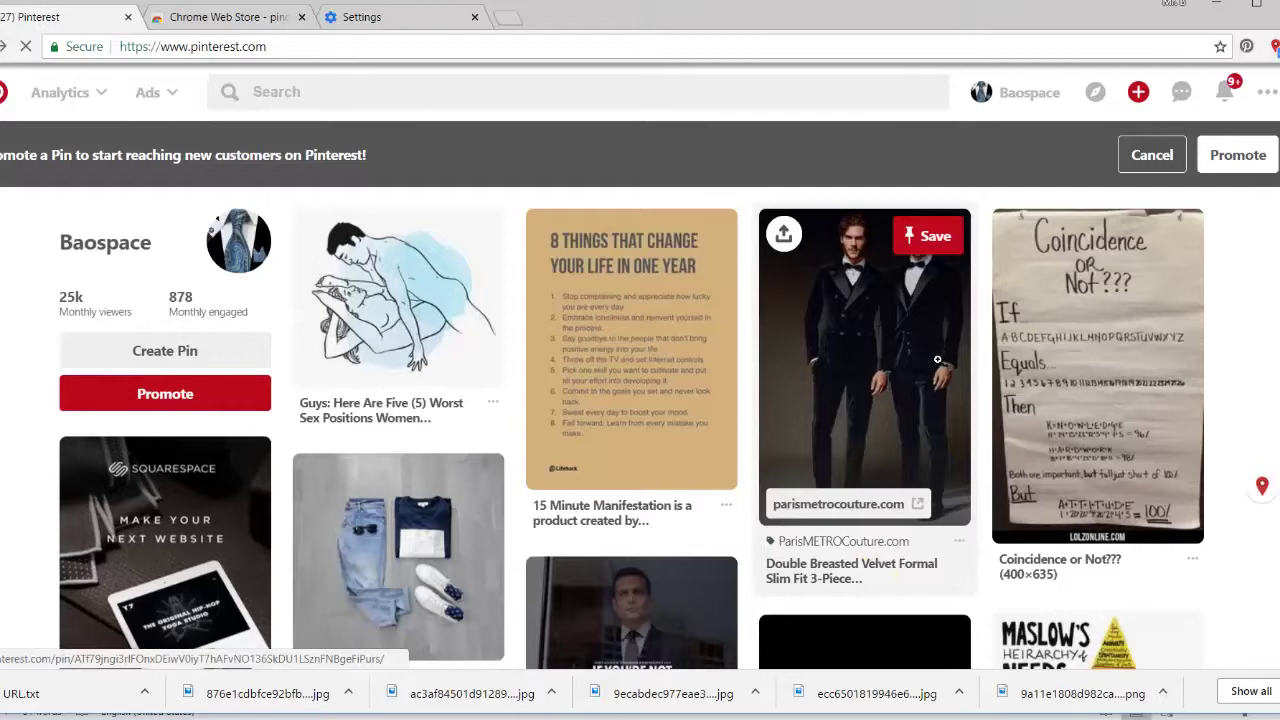
scroll(937, 359, "down", 5)
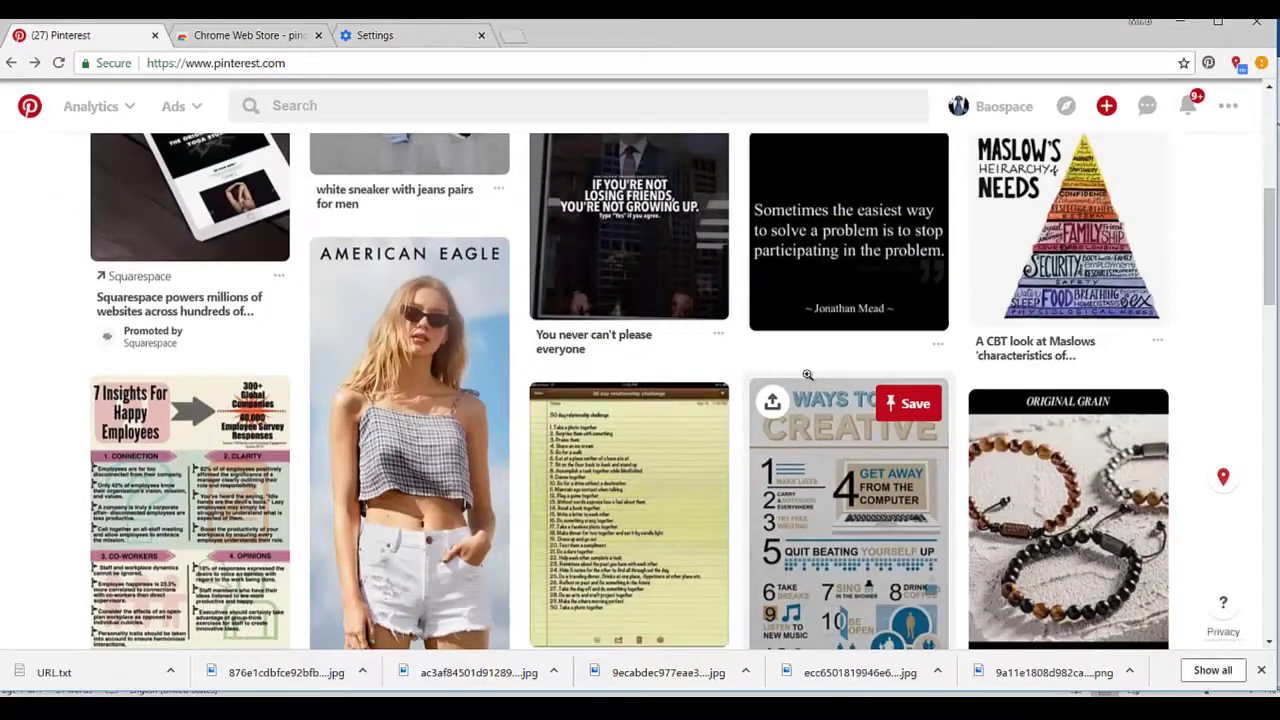
scroll(807, 374, "down", 1)
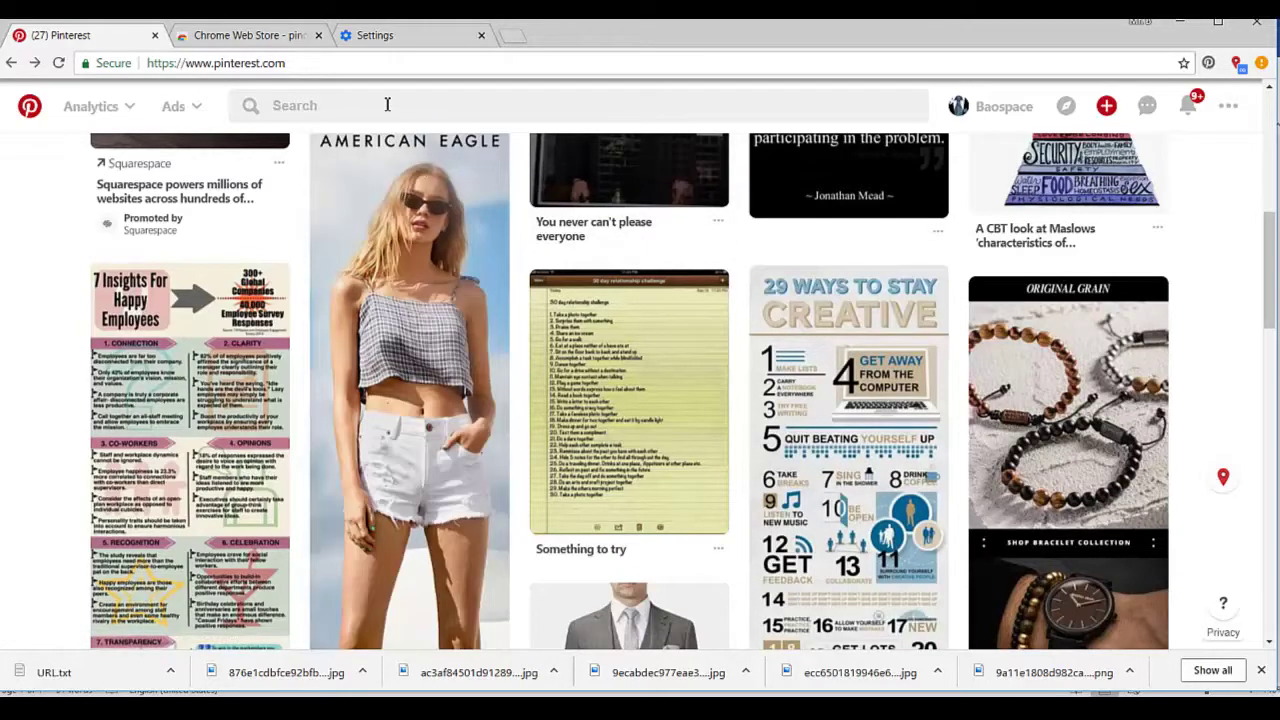
Filter the 'positive quotes for life' results to Boards and open the 'positive quotes for life' board.
left_click(387, 104)
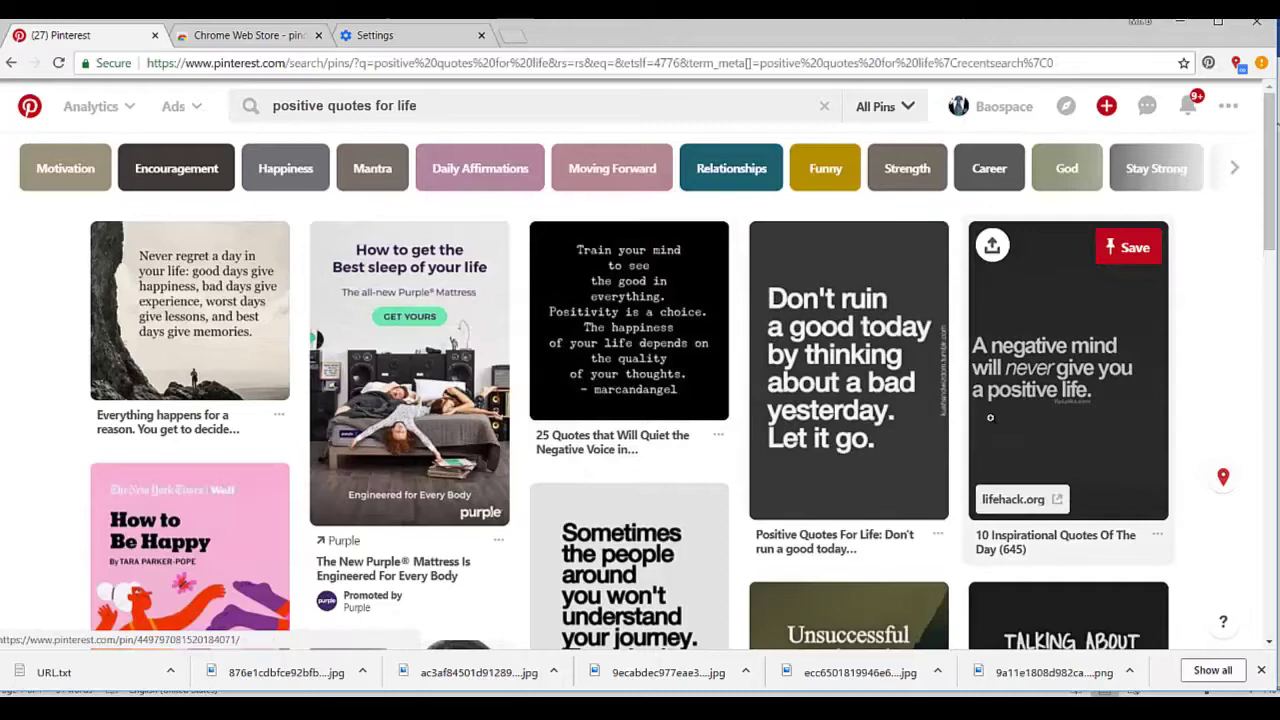
scroll(990, 421, "down", 7)
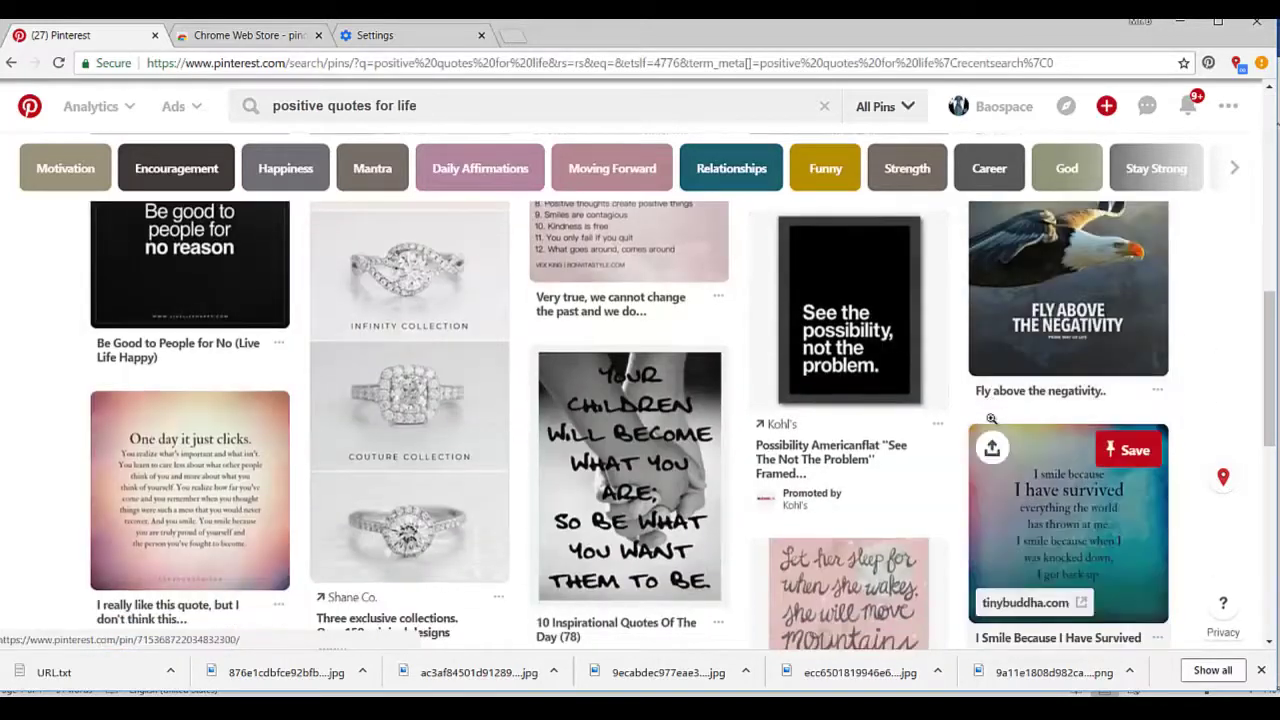
scroll(990, 421, "up", 4)
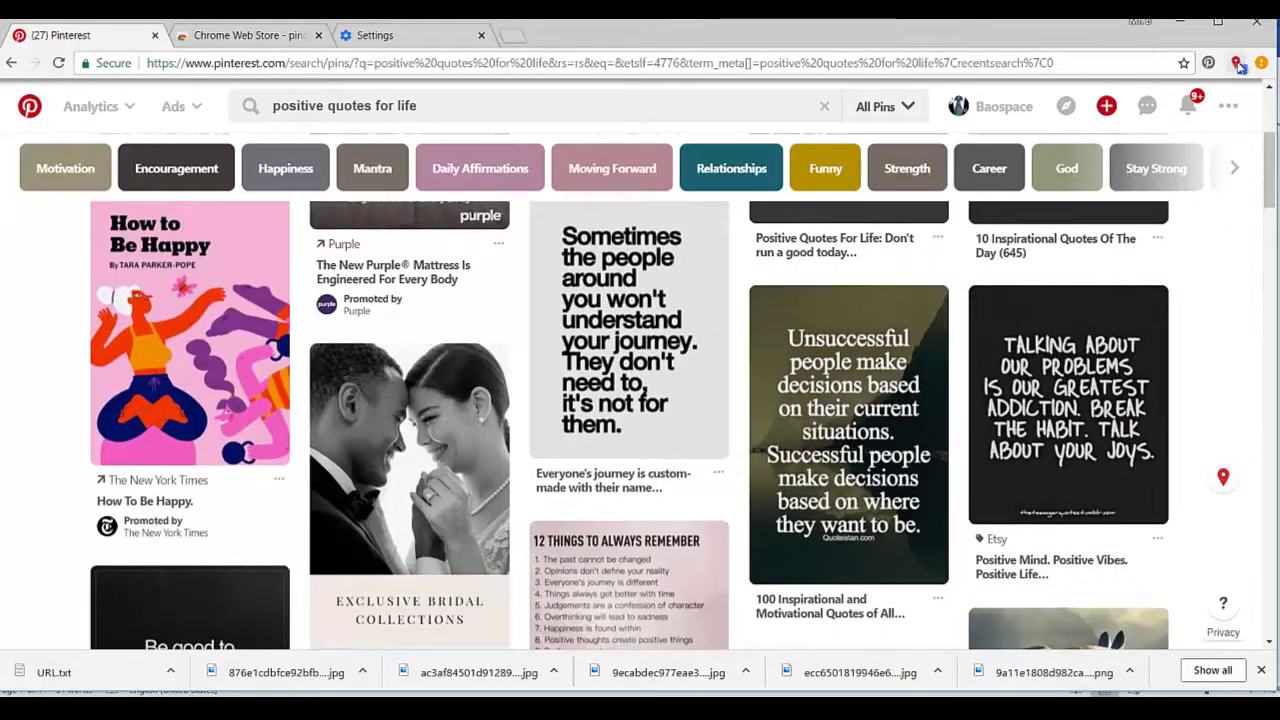
left_click(909, 108)
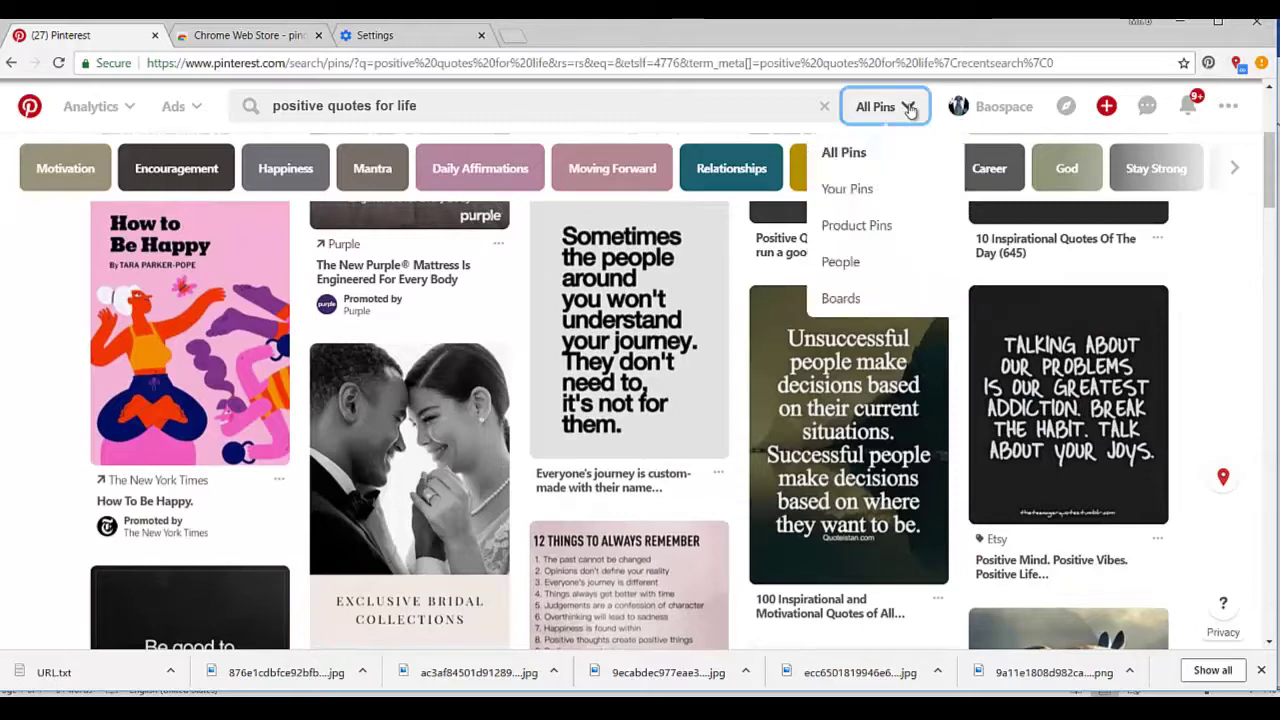
left_click(840, 298)
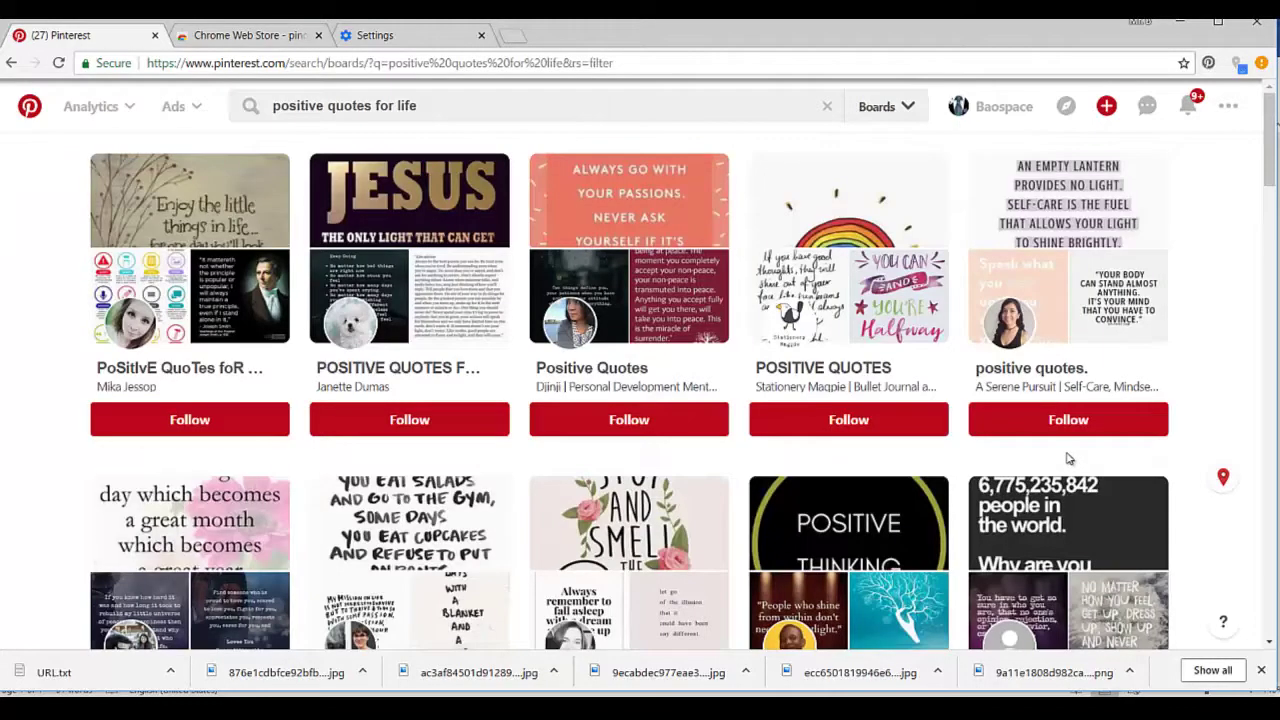
scroll(1068, 458, "down", 3)
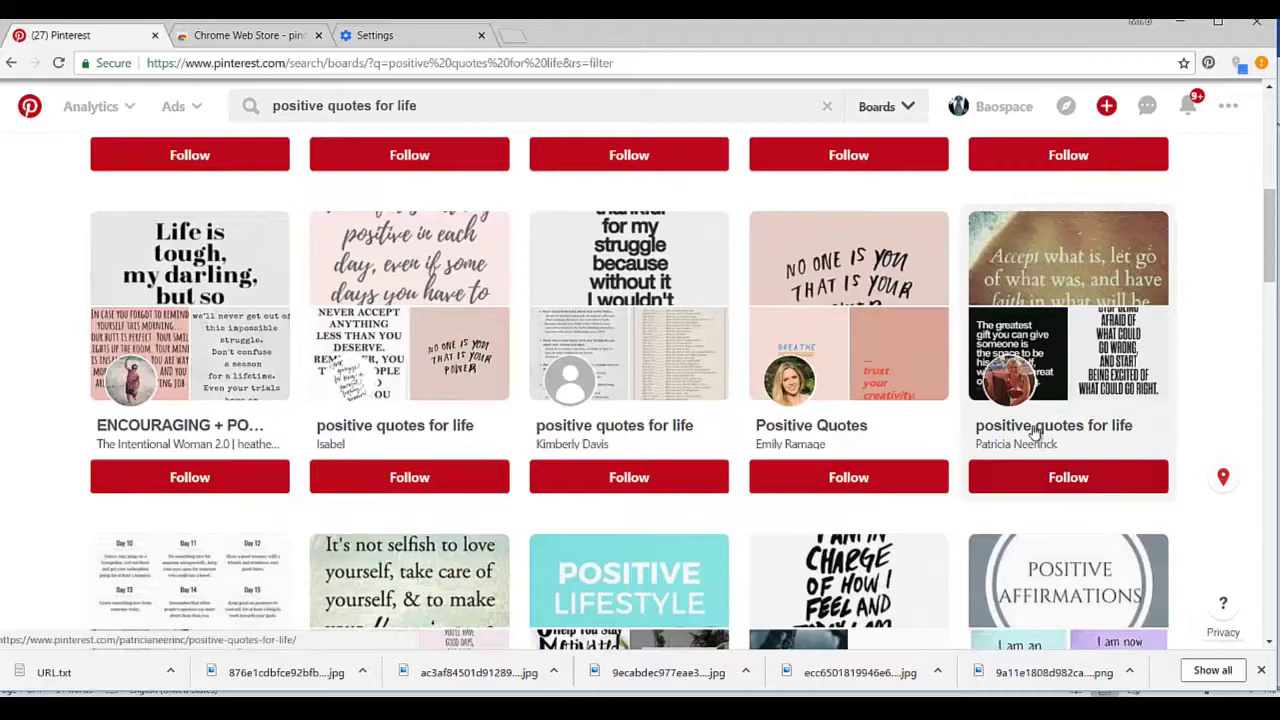
left_click(1035, 432)
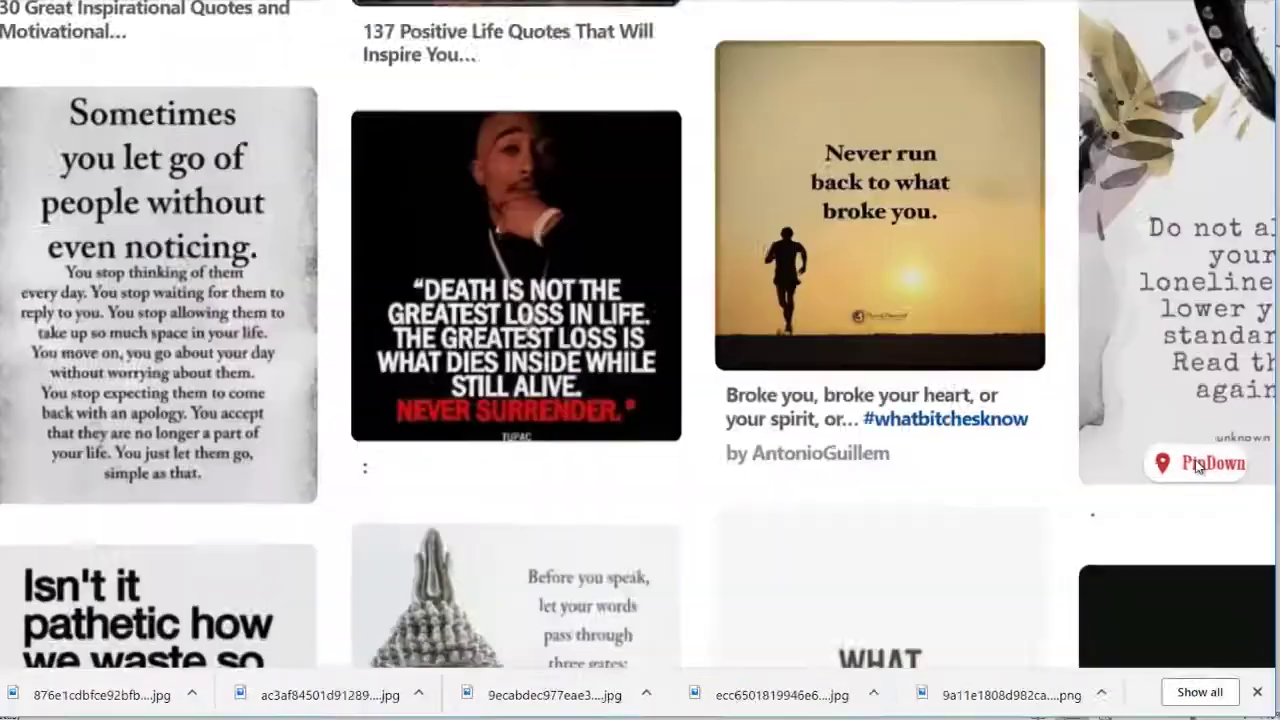
Download all 77 board pins with PinDown's 'Let's rock!' and open a finished download's menu.
left_click(1087, 319)
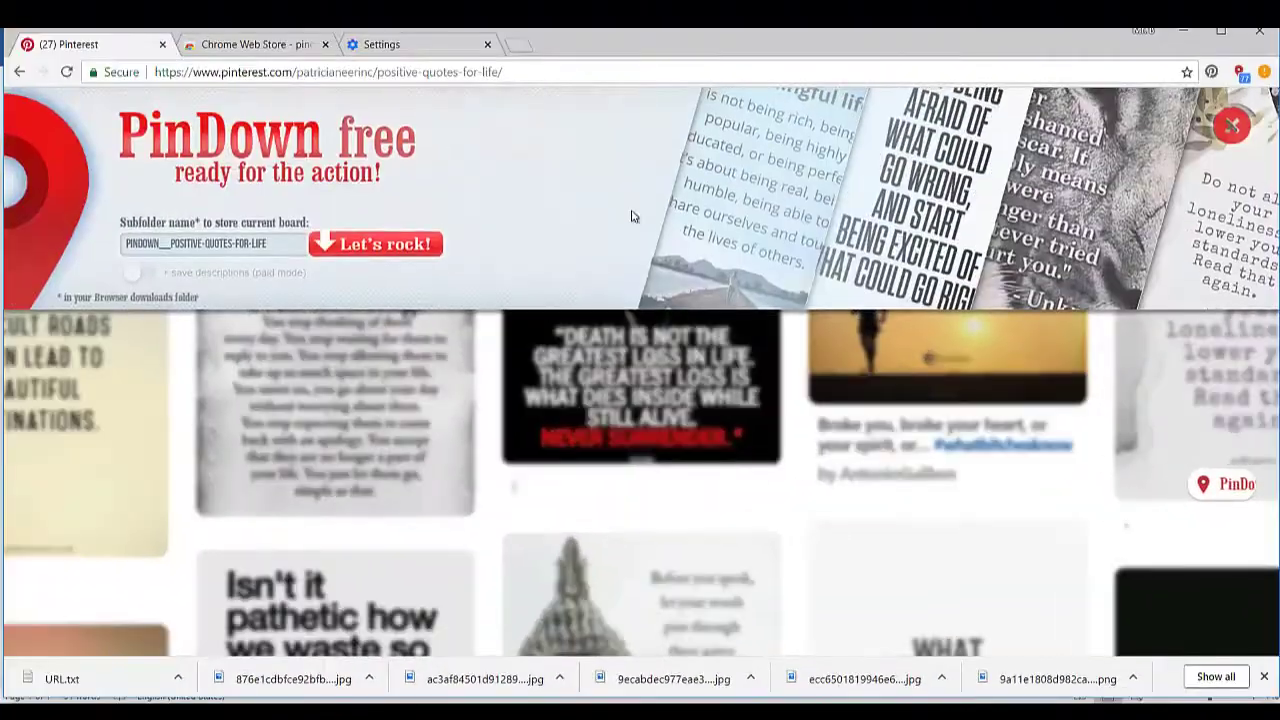
left_click(410, 244)
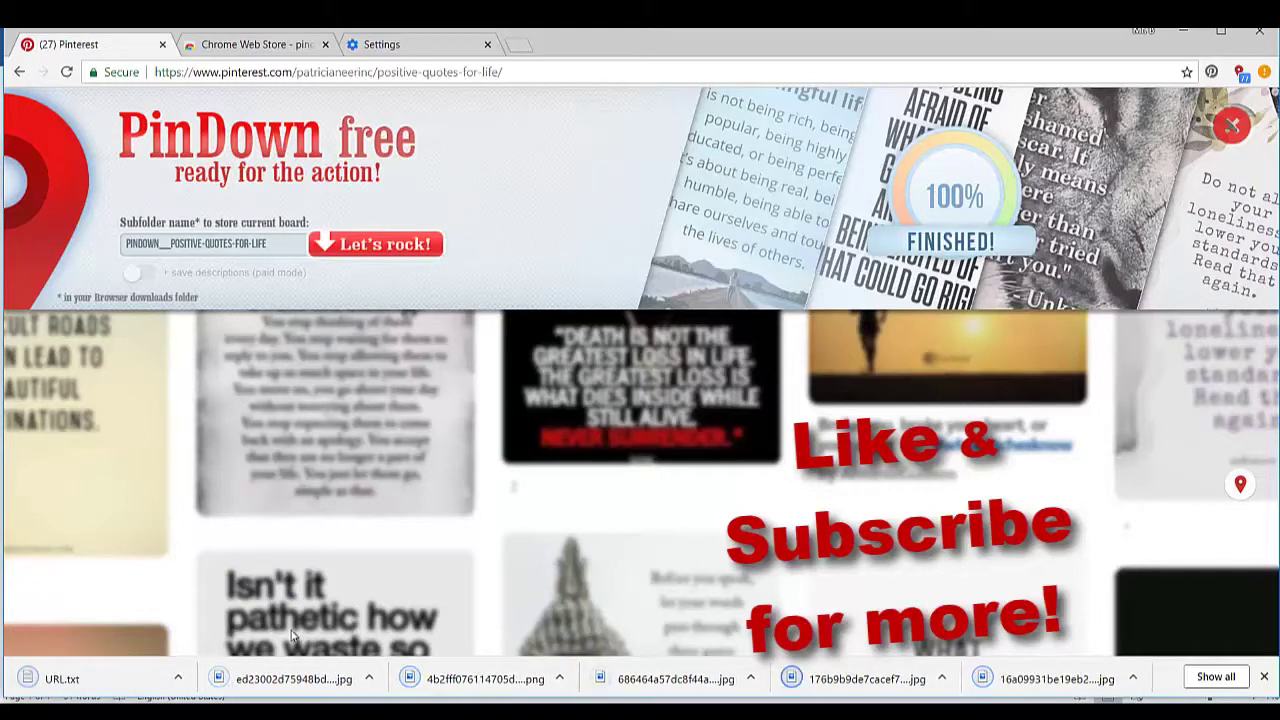
left_click(369, 680)
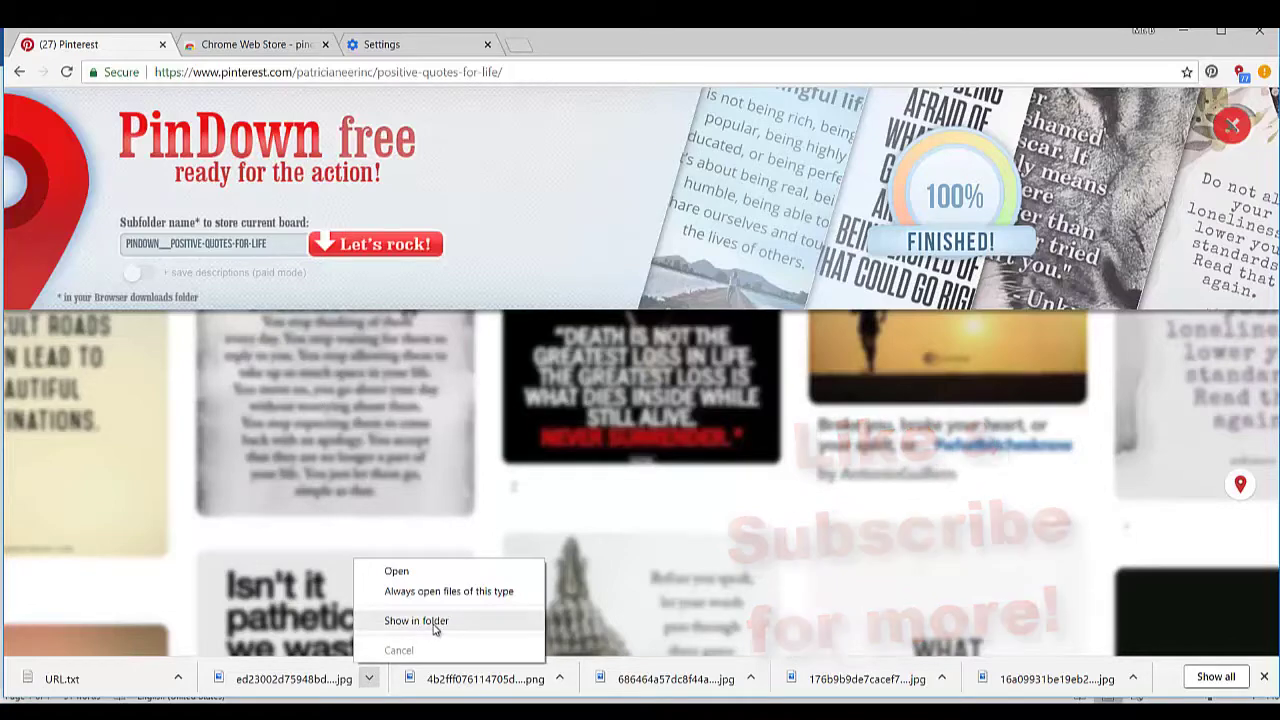
Show the 238 downloaded images in the PinDown__Positive-Quotes-For-Life folder, then return to Chrome.
left_click(395, 621)
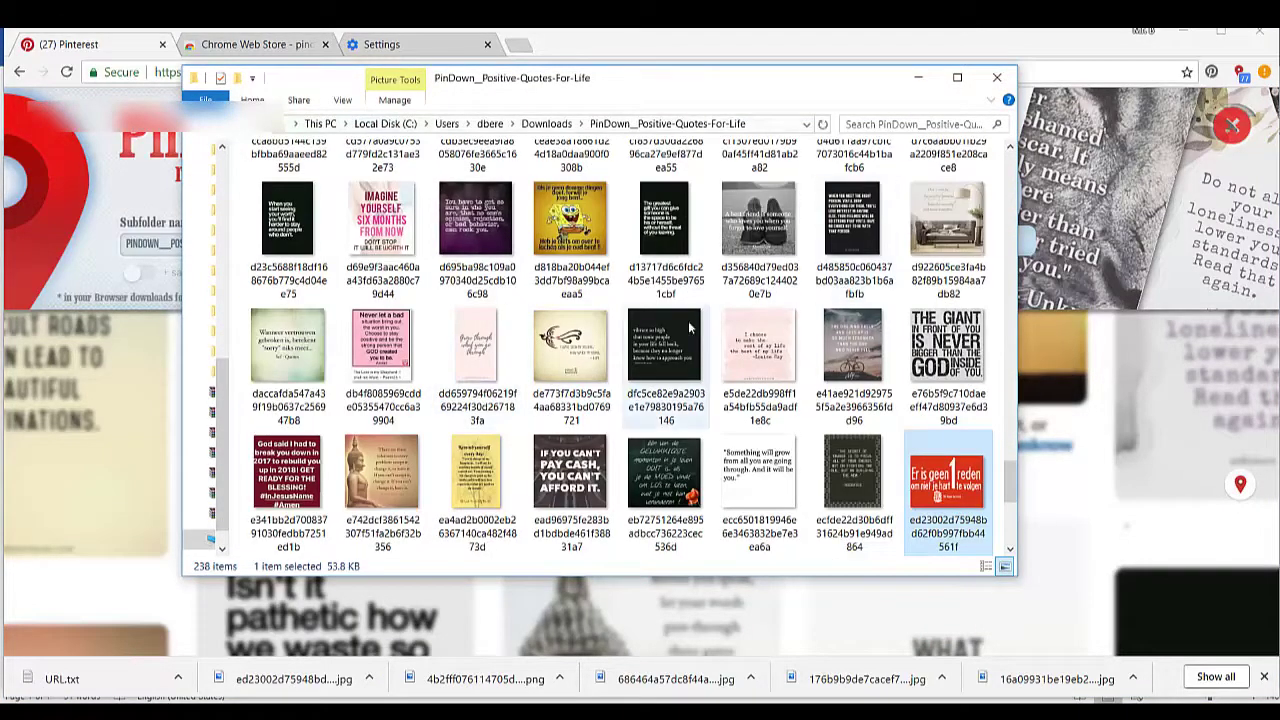
scroll(688, 321, "up", 5)
scroll(688, 326, "up", 10)
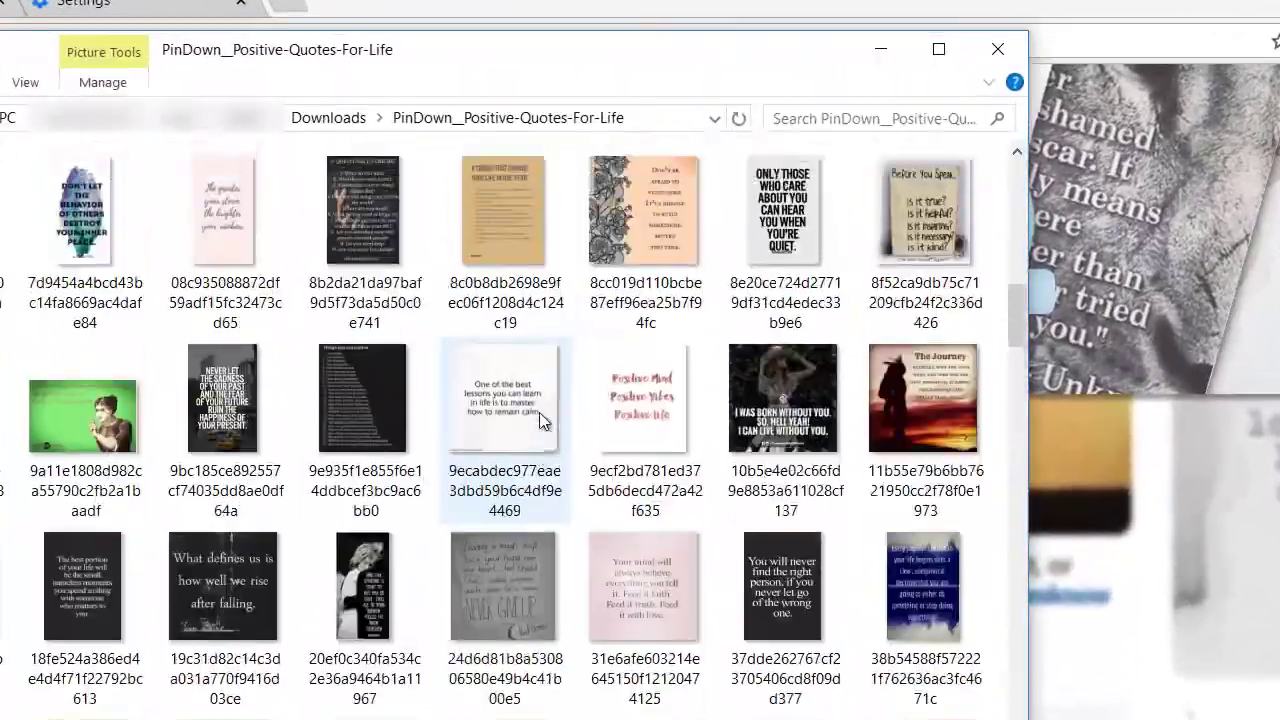
scroll(540, 420, "up", 8)
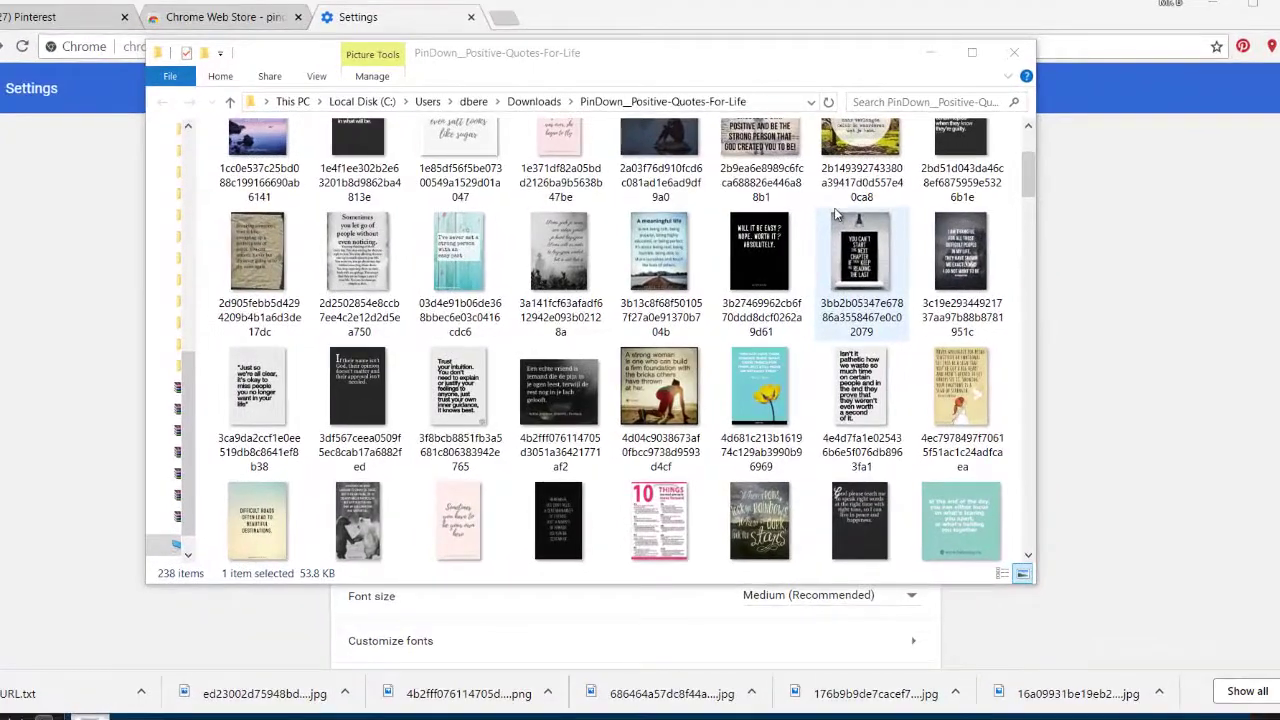
key("alt+Tab")
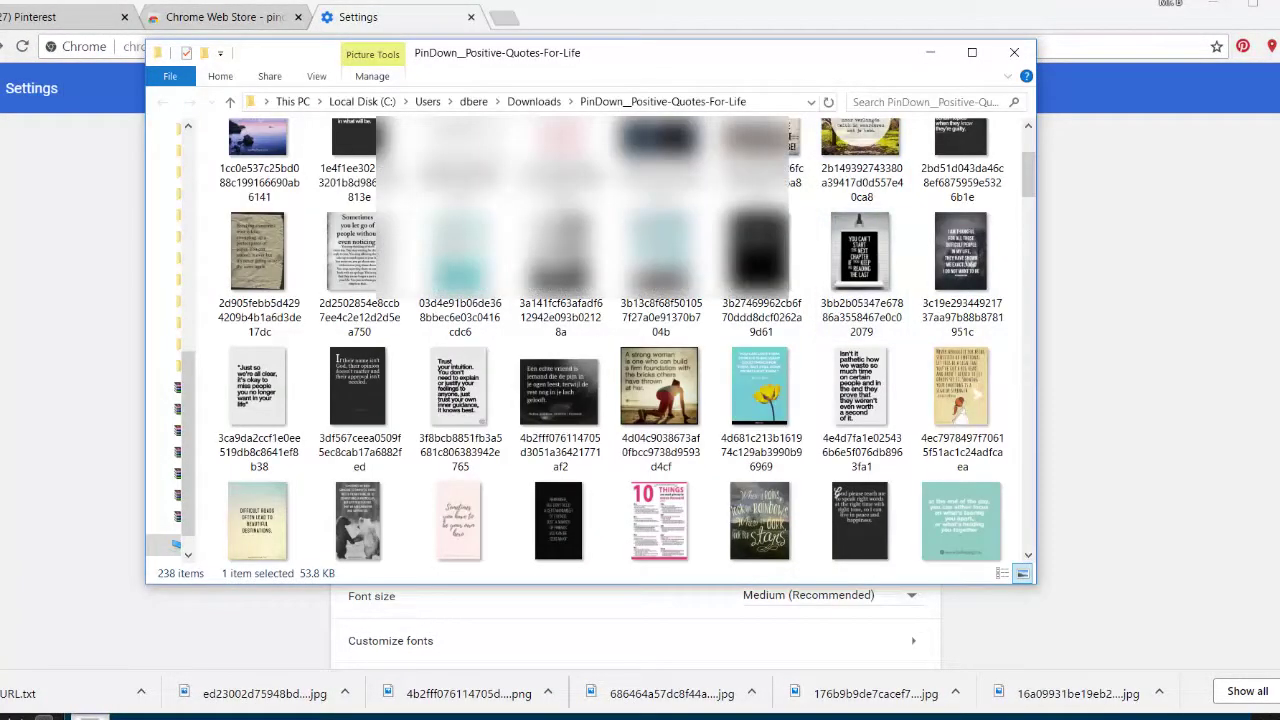
left_click(655, 28)
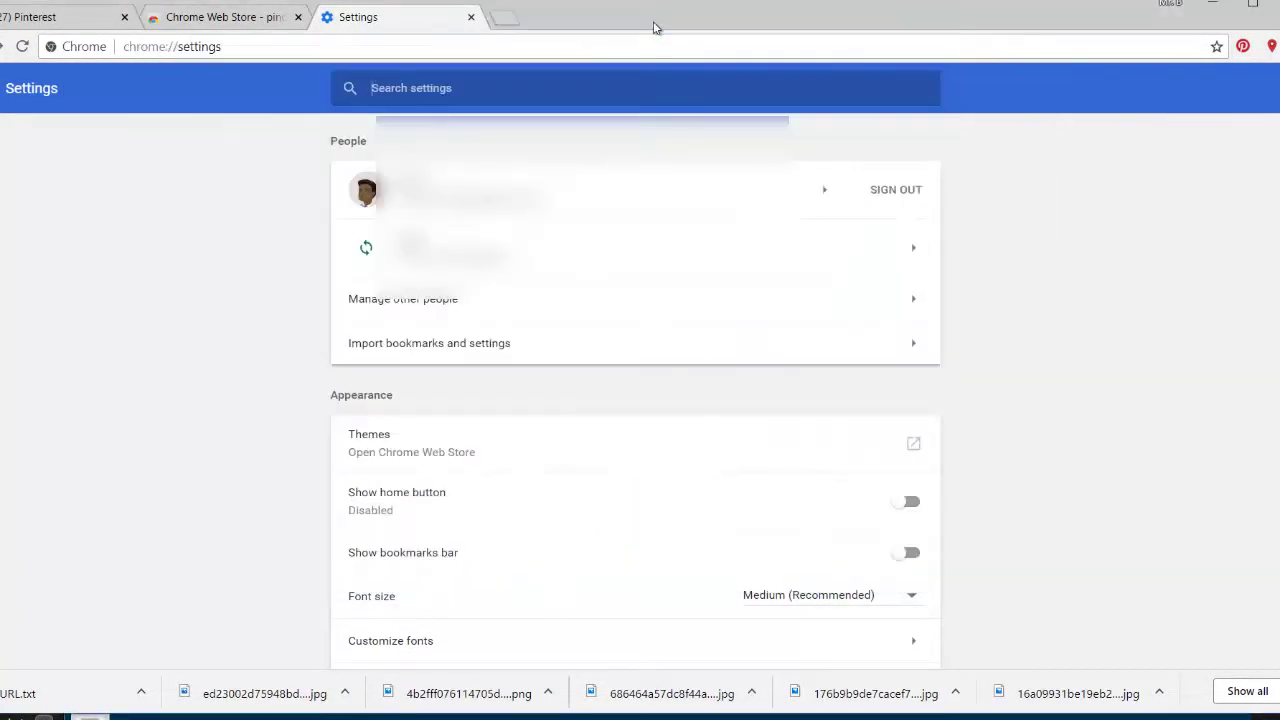
Open Instagram in a new browser tab and scroll through its page.
left_click(505, 19)
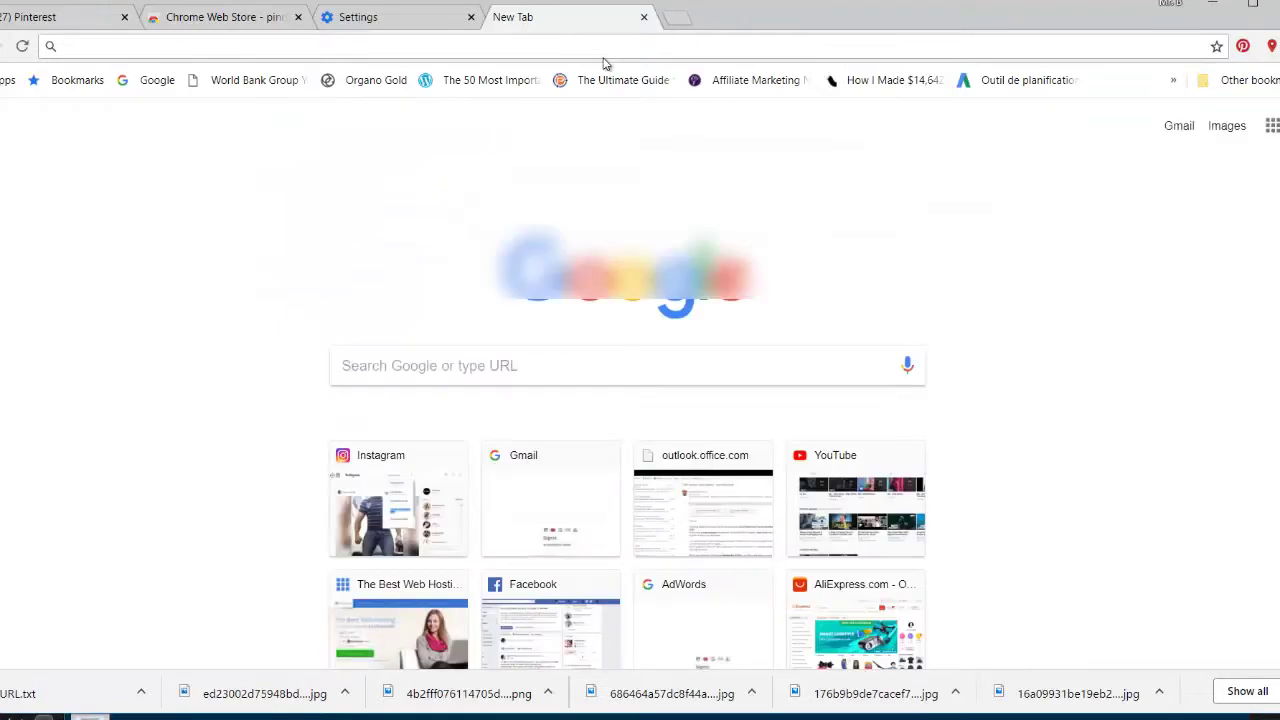
type("inst")
key("Return")
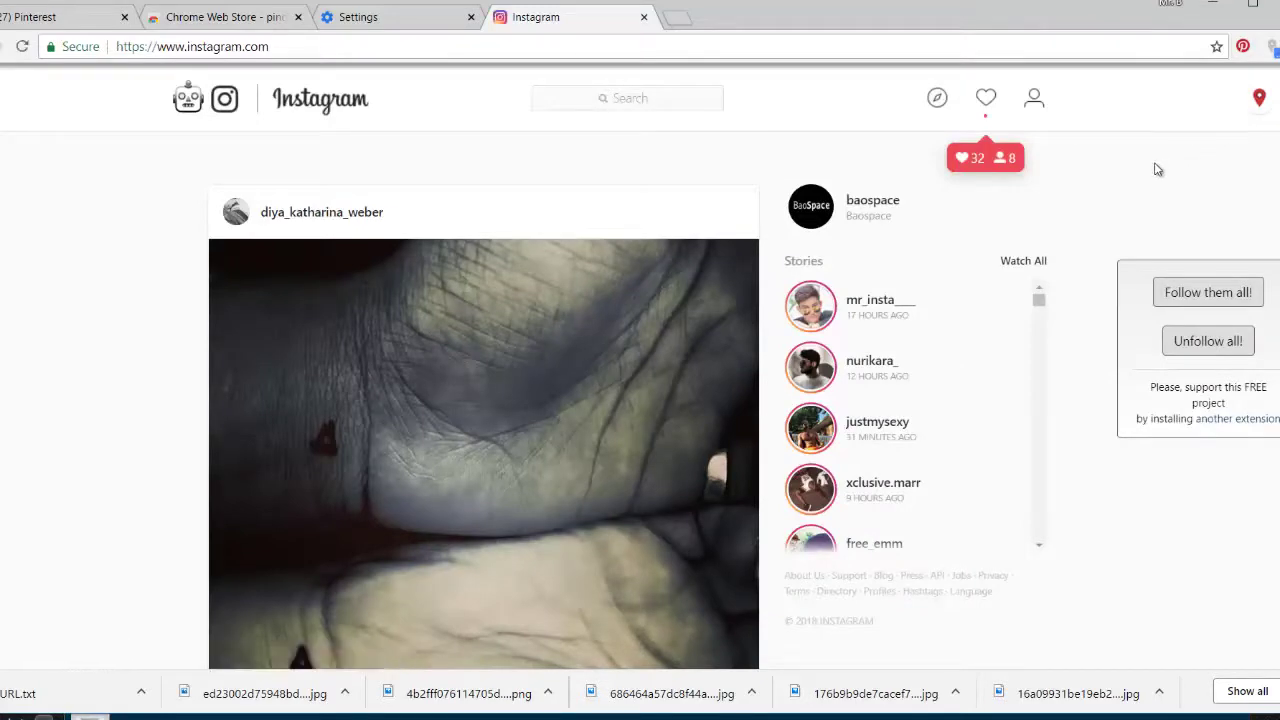
scroll(655, 218, "down", 10)
scroll(655, 218, "down", 5)
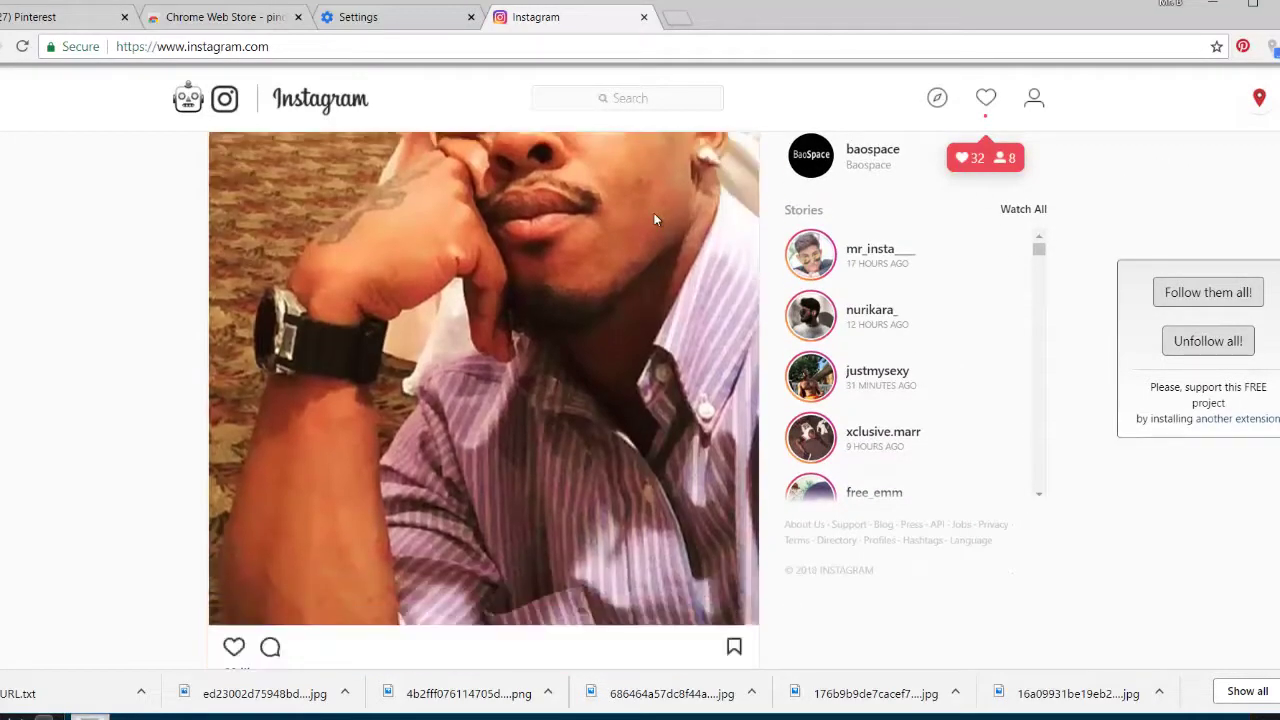
scroll(655, 218, "up", 3)
scroll(655, 218, "down", 5)
scroll(655, 218, "down", 5)
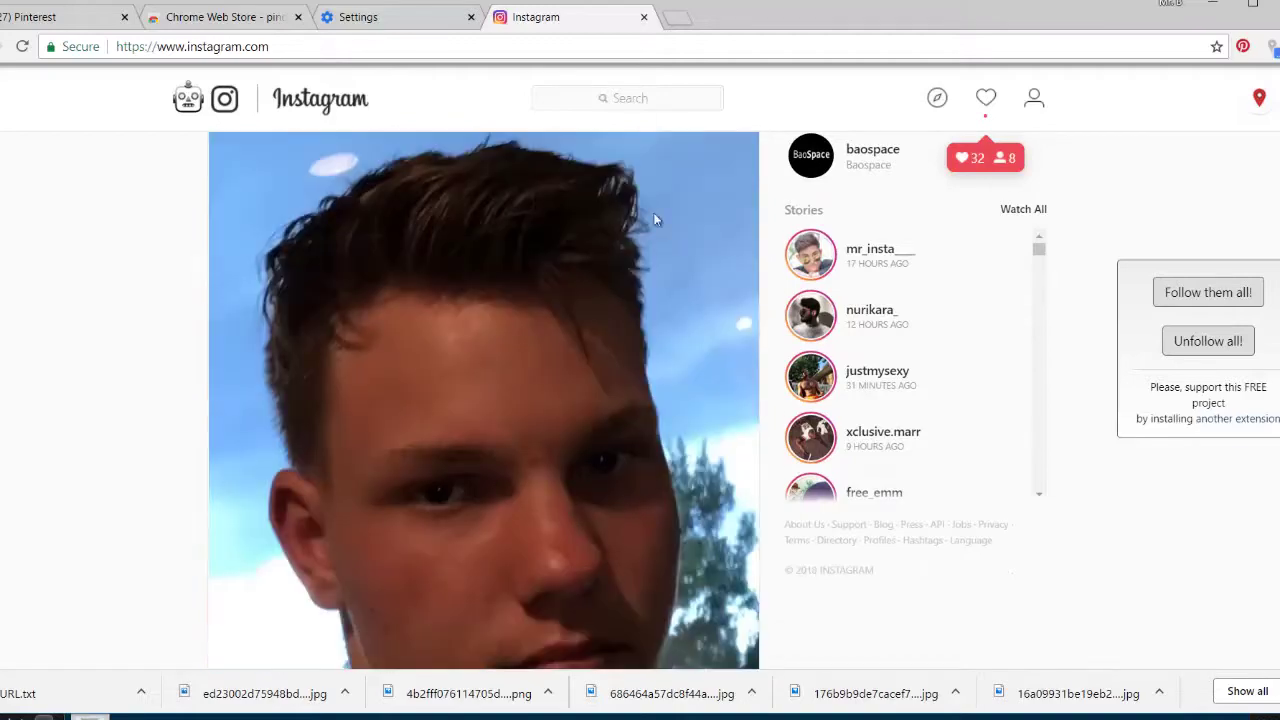
Search Instagram for '#italyrome' and open the #italyromespaans hashtag page with 39 posts.
left_click(629, 96)
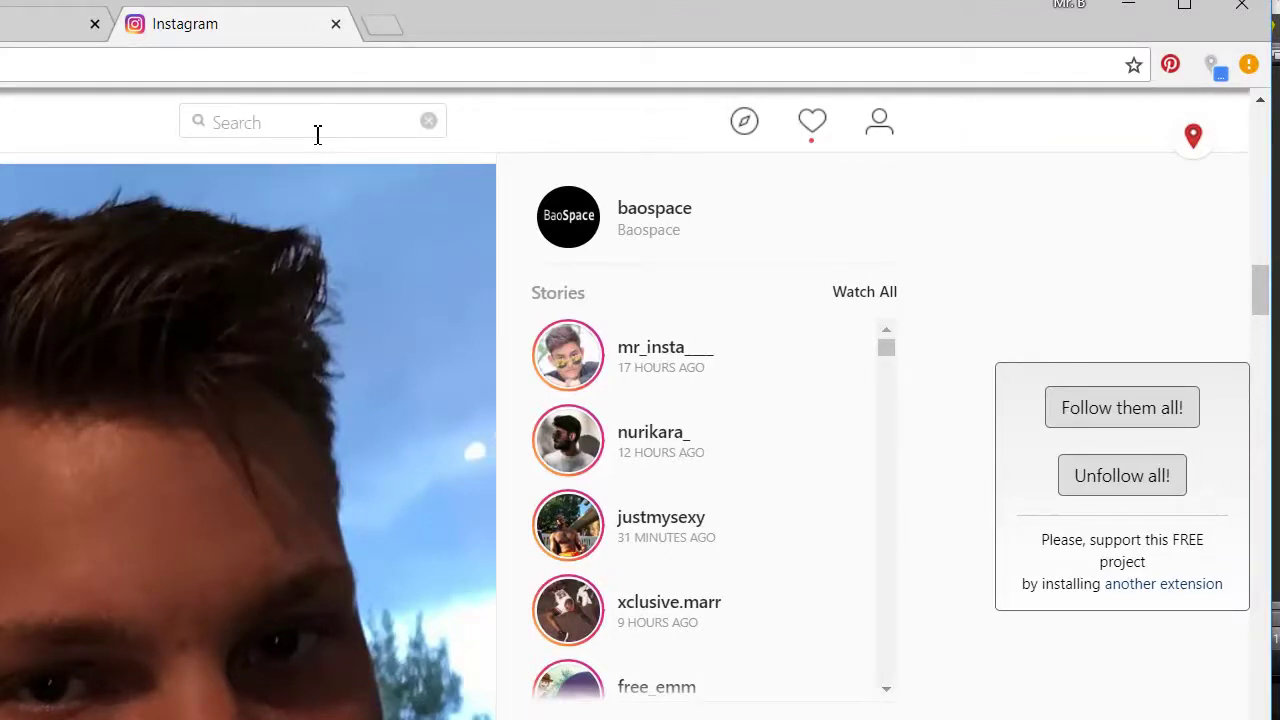
type("#italyrome")
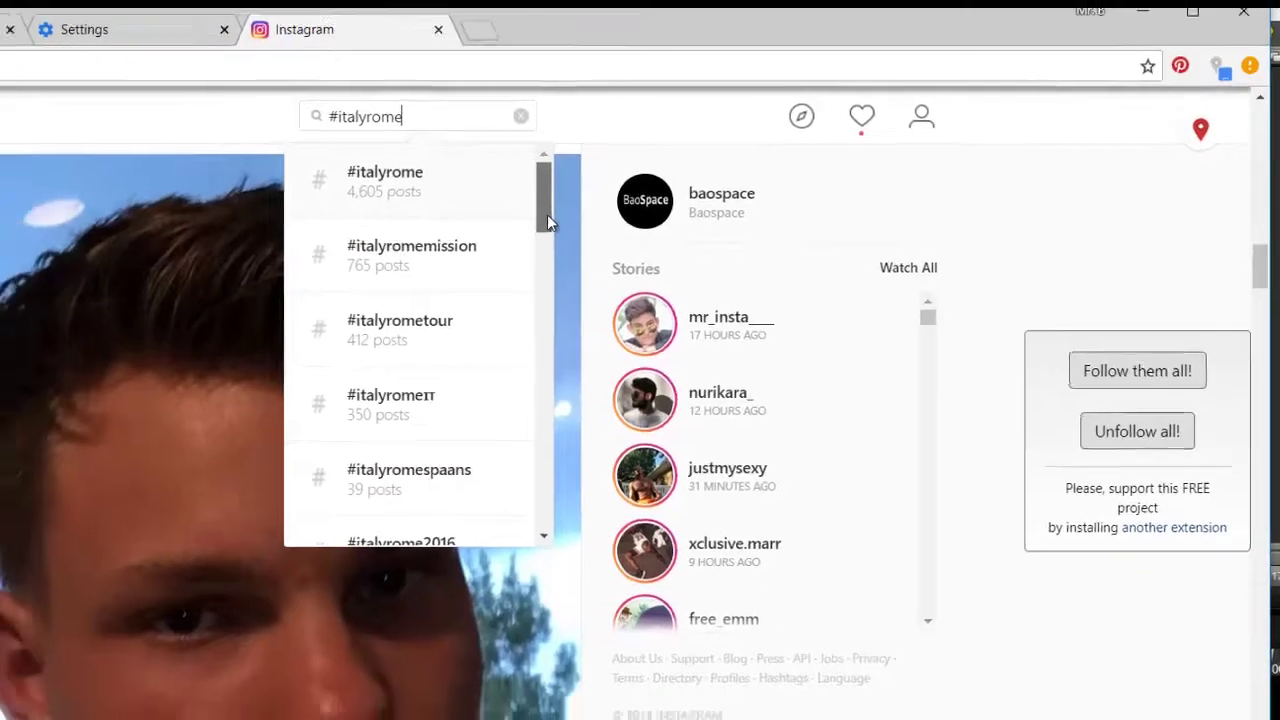
scroll(547, 214, "down", 2)
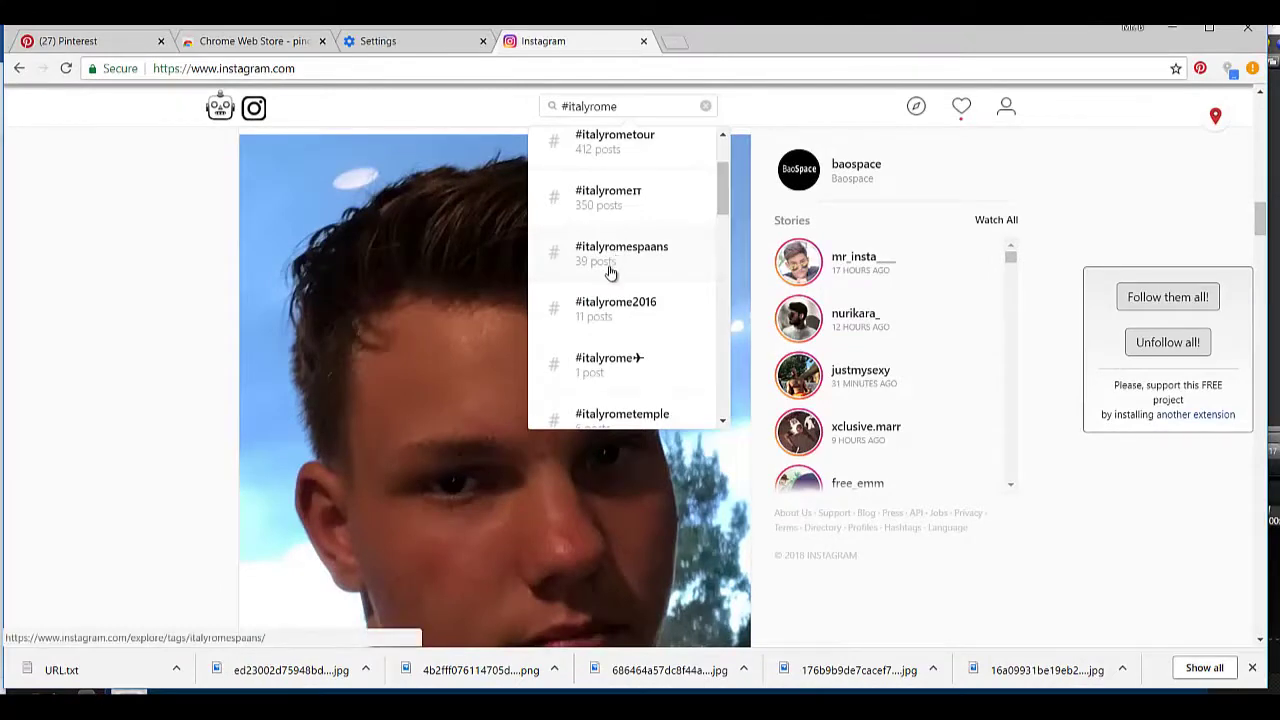
left_click(617, 250)
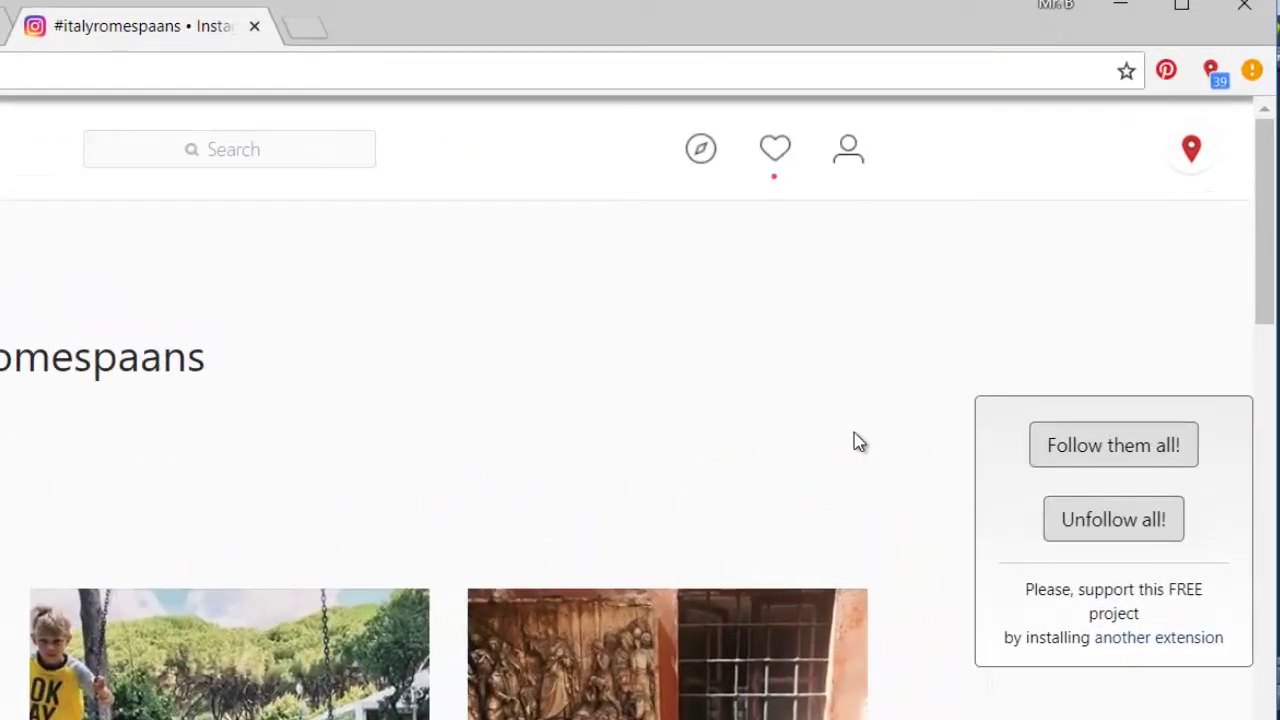
scroll(856, 443, "down", 4)
scroll(856, 443, "down", 2)
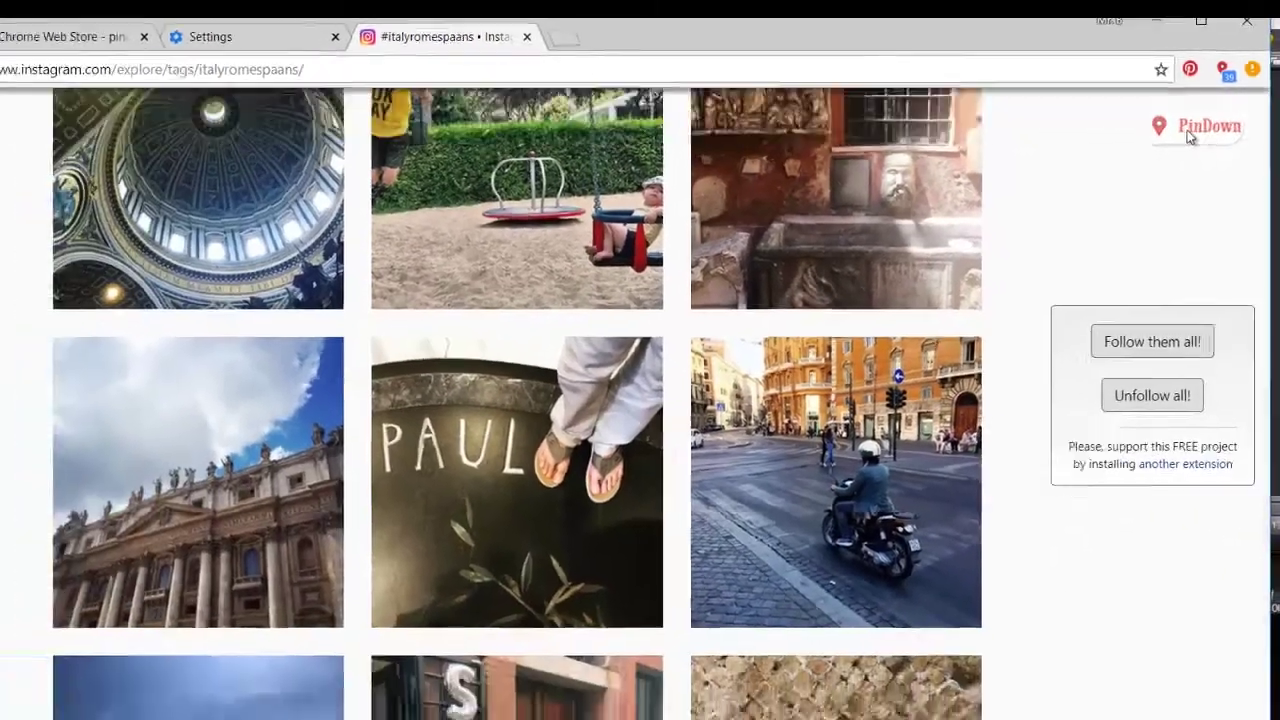
Start PinDown's 'Let's rock!' download of the hashtag's 39 images.
left_click(1176, 155)
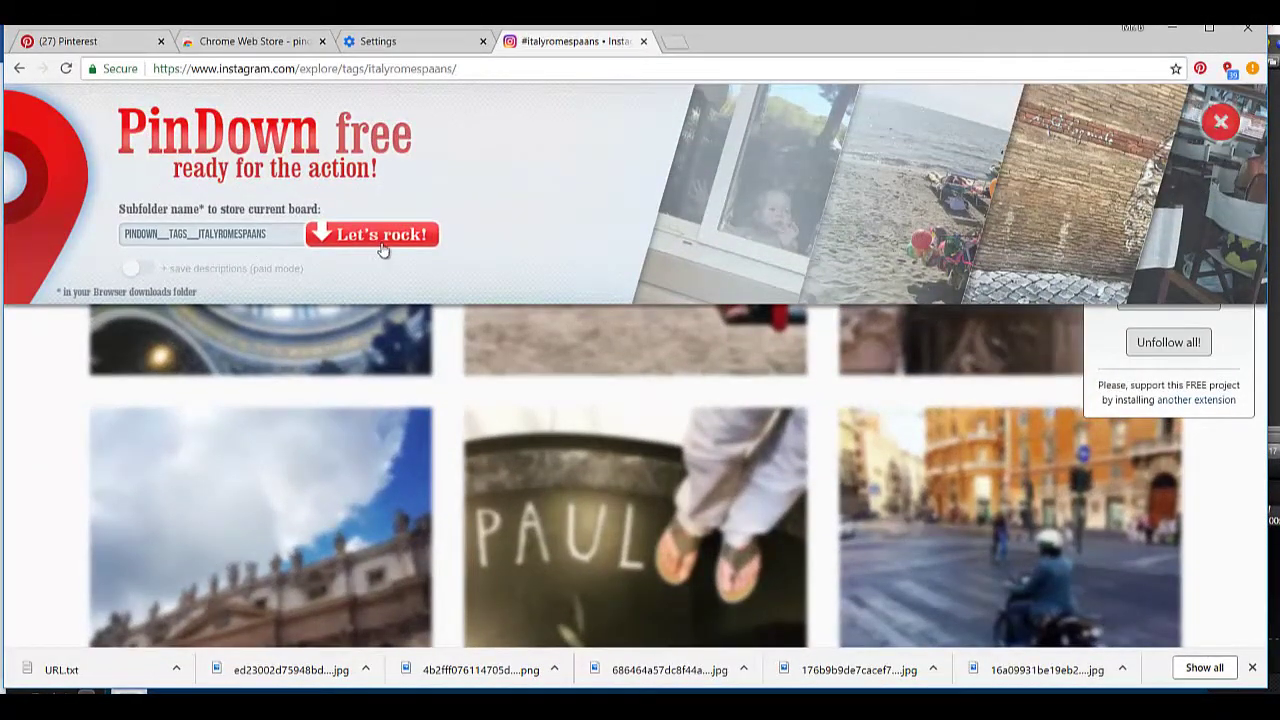
left_click(410, 238)
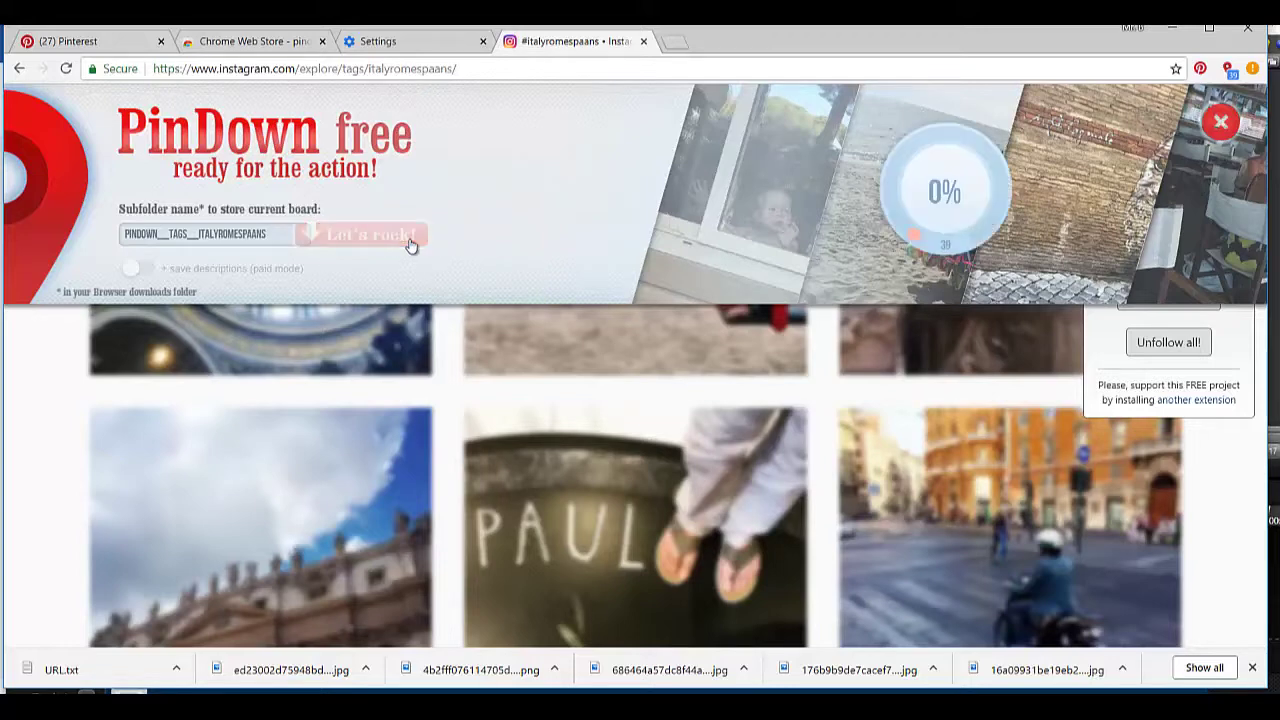